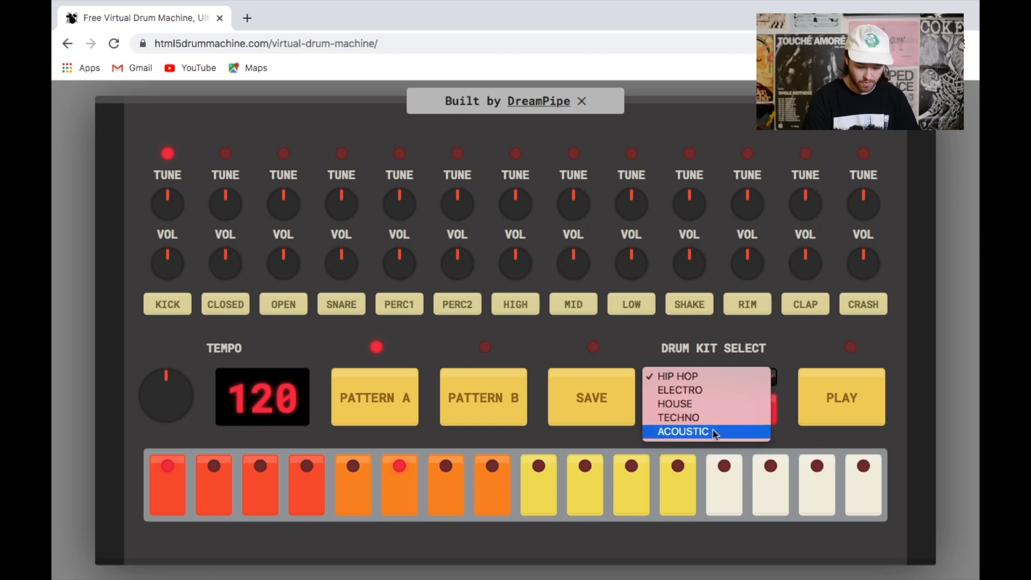
- Switch the drum kit to Acoustic
left_click(683, 432)
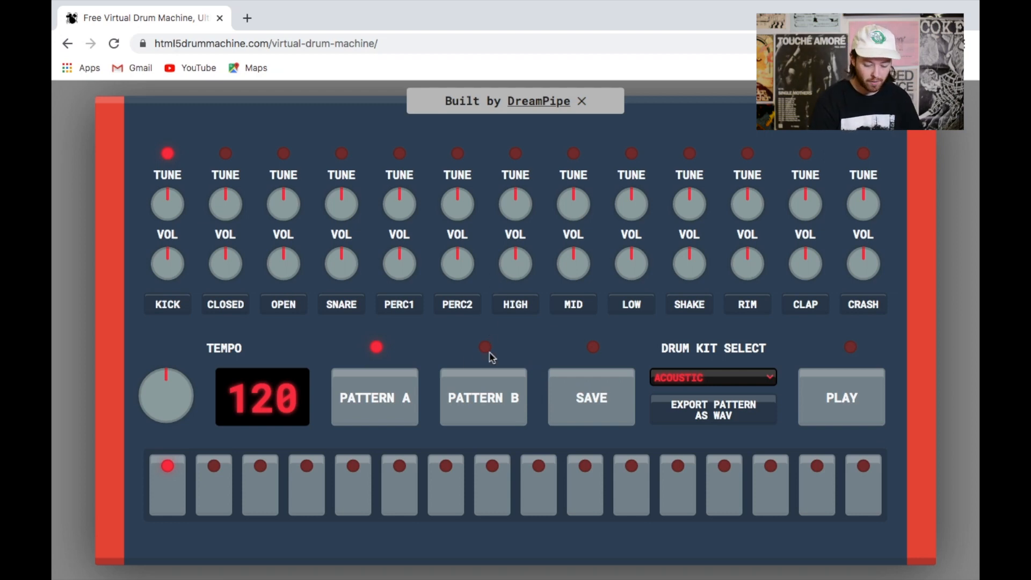
left_click(454, 416)
left_click(379, 412)
left_click(495, 409)
left_click(370, 404)
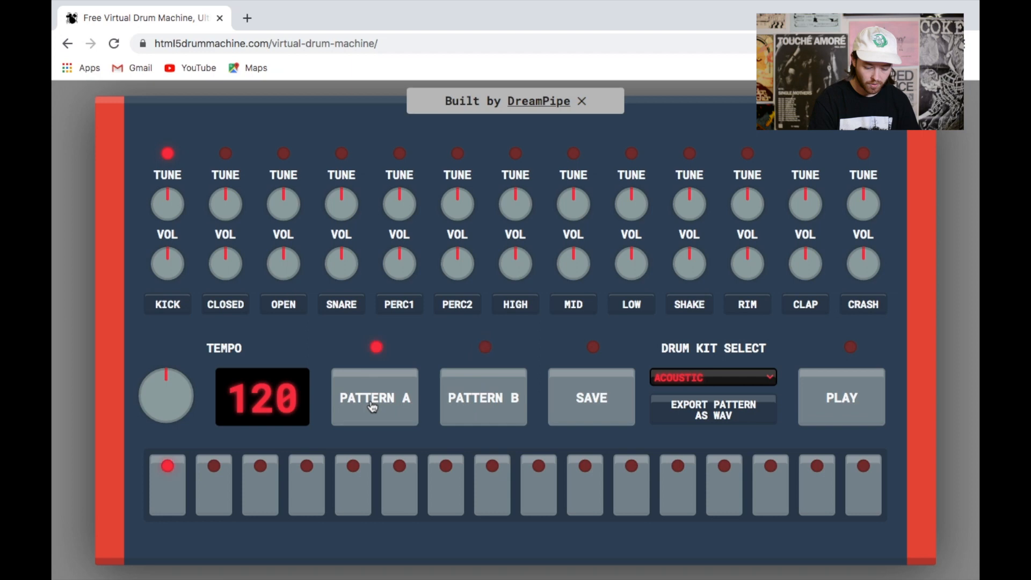
left_click(492, 414)
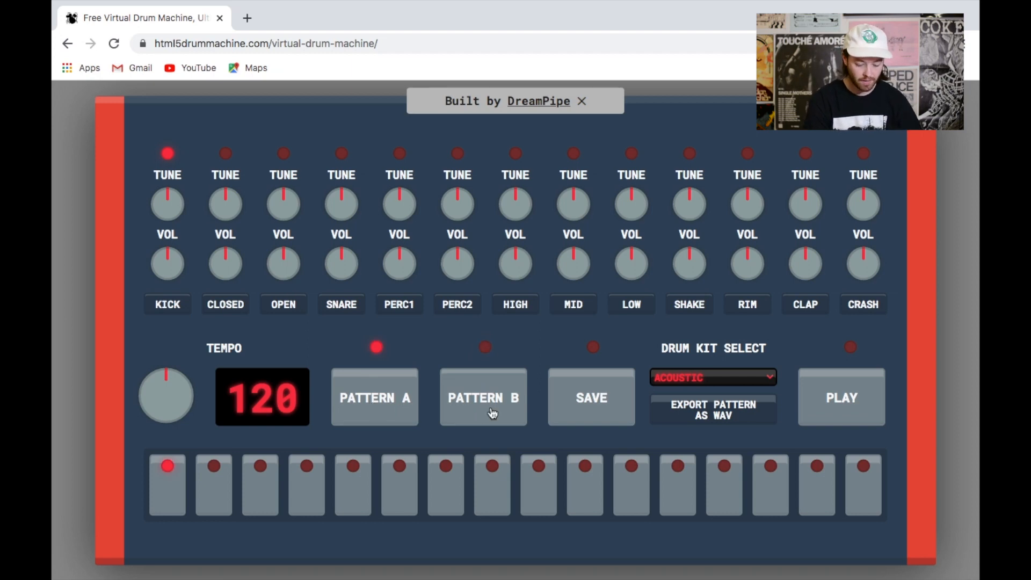
left_click(404, 406)
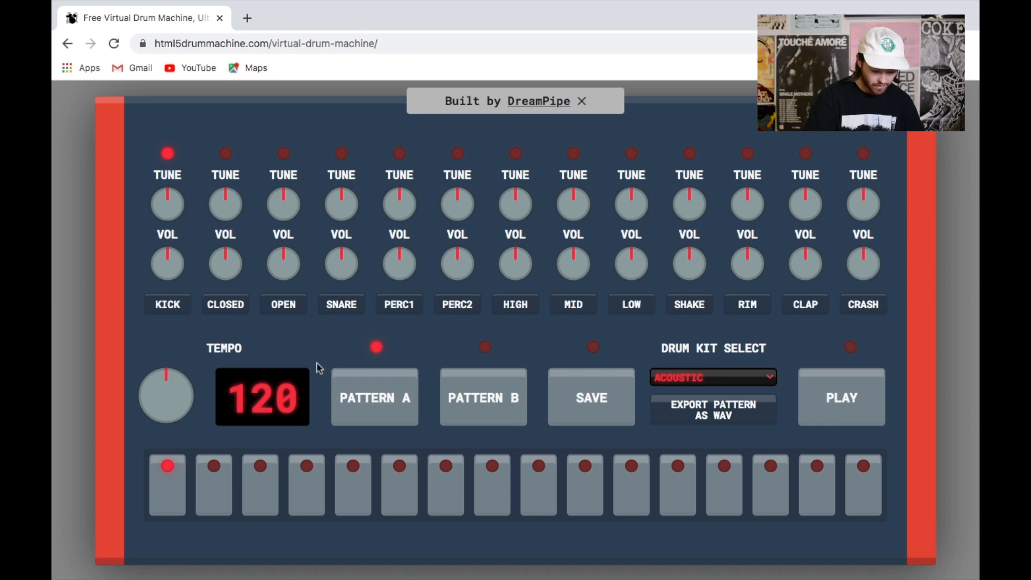
- Start playing pattern A and add kick hits on steps 5, 9 and 13
left_click(841, 399)
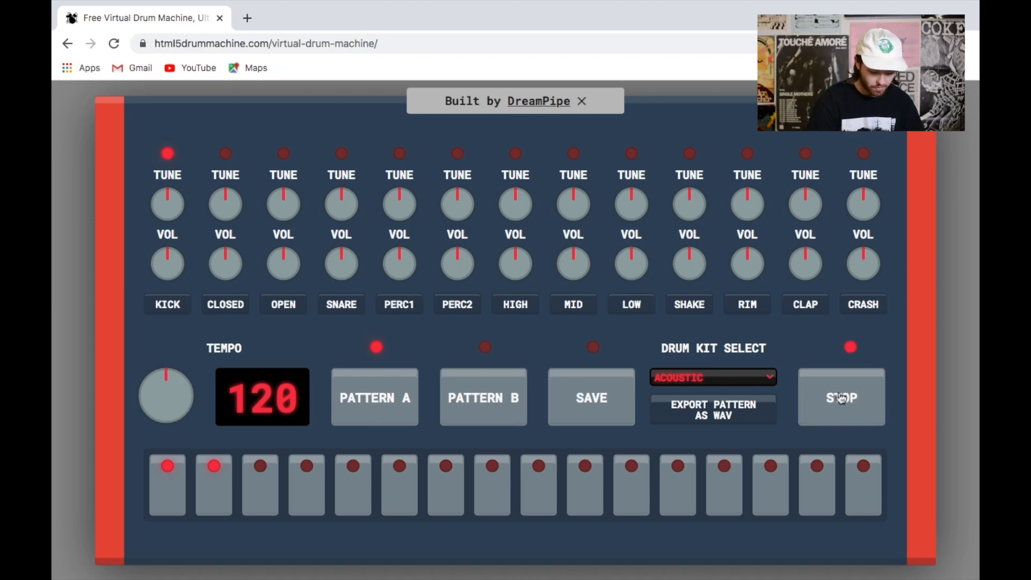
left_click(358, 495)
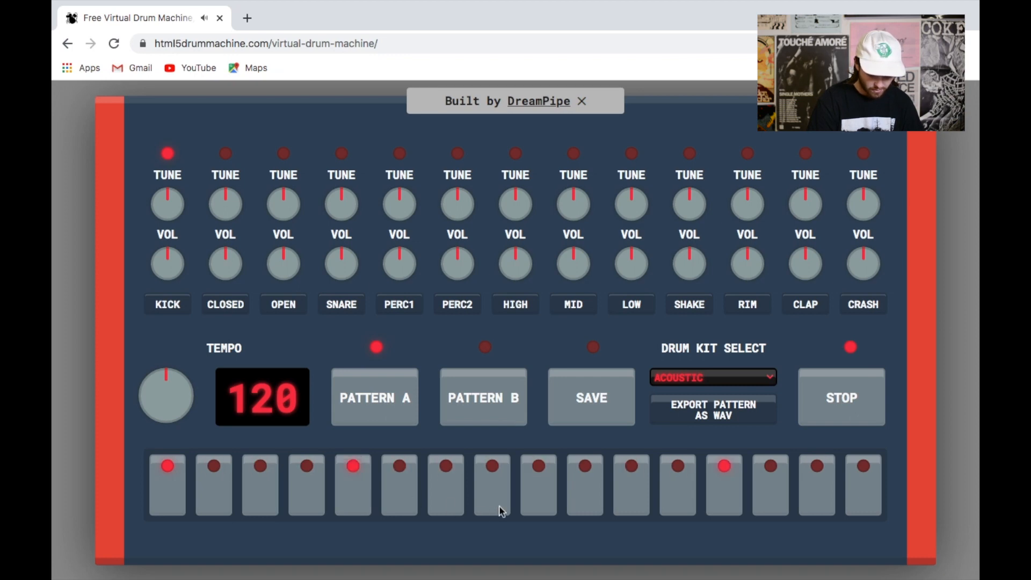
left_click(550, 498)
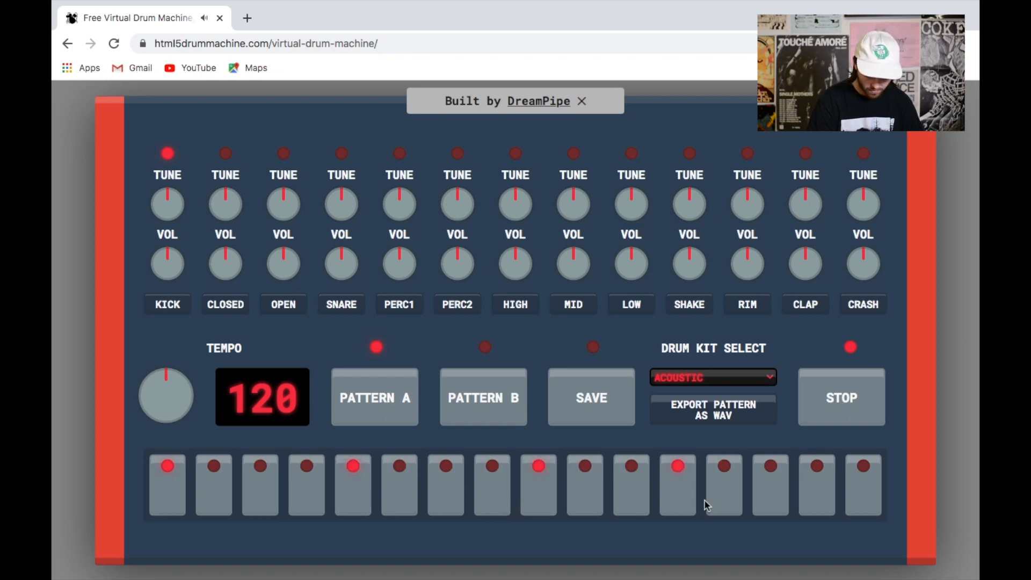
left_click(725, 498)
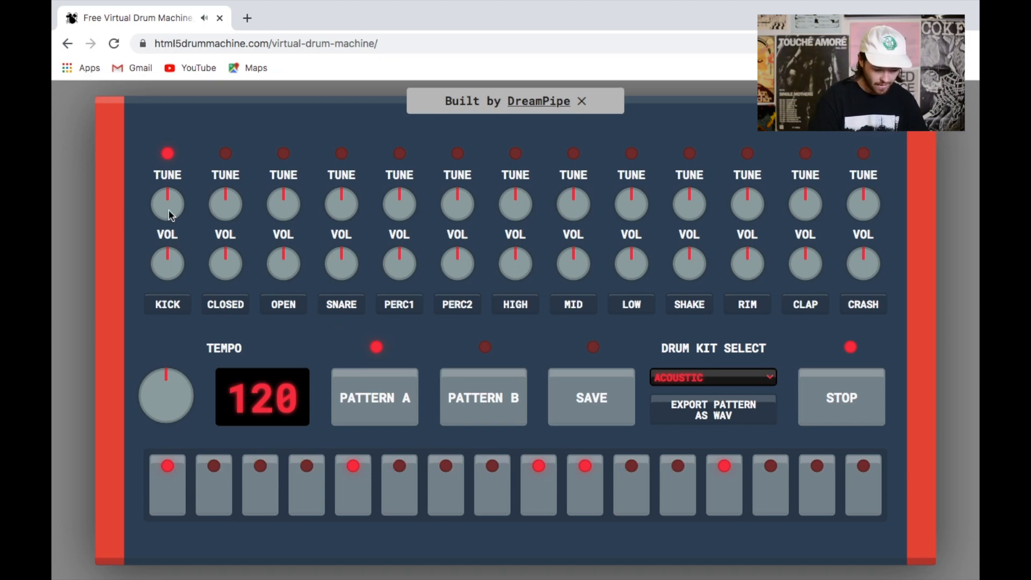
- Program the snare in pattern A with hits on steps 3, 7, 11 and 15
left_click(341, 304)
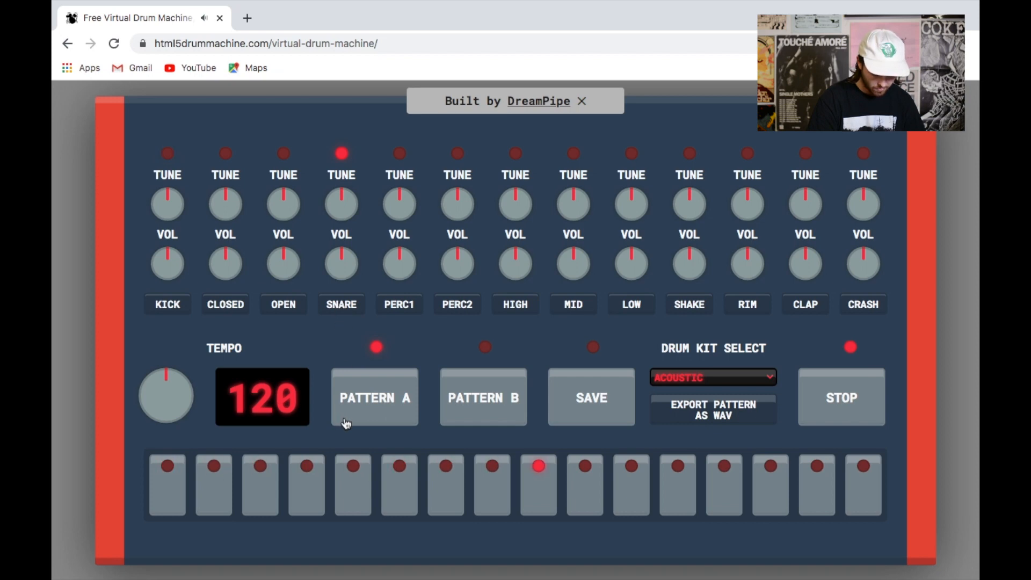
left_click(260, 491)
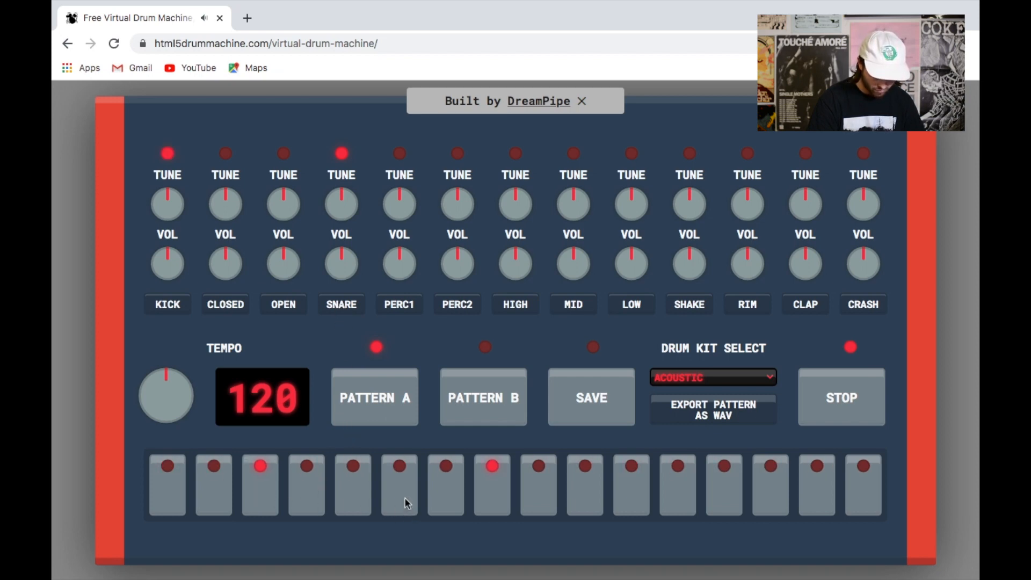
left_click(446, 496)
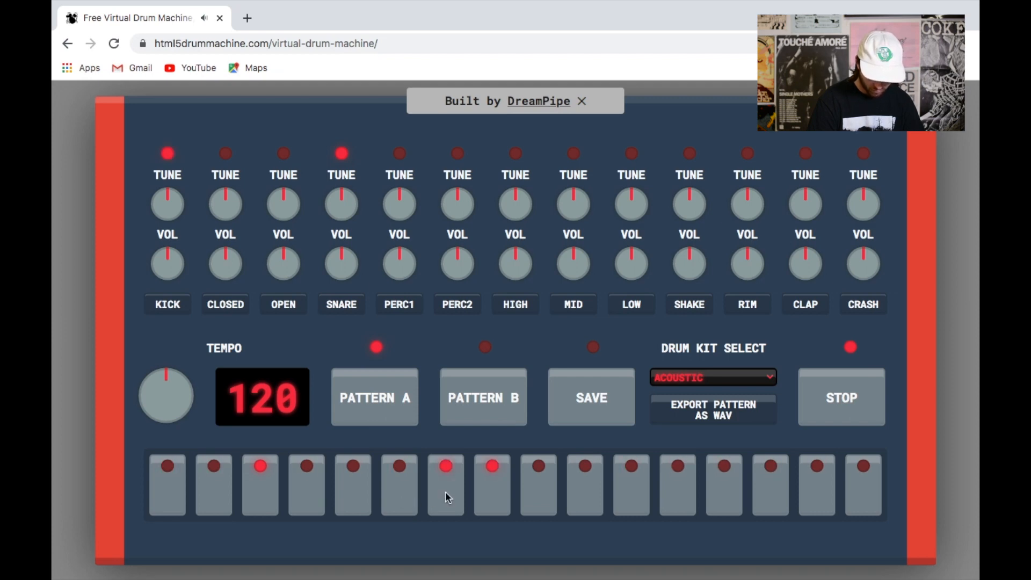
left_click(634, 493)
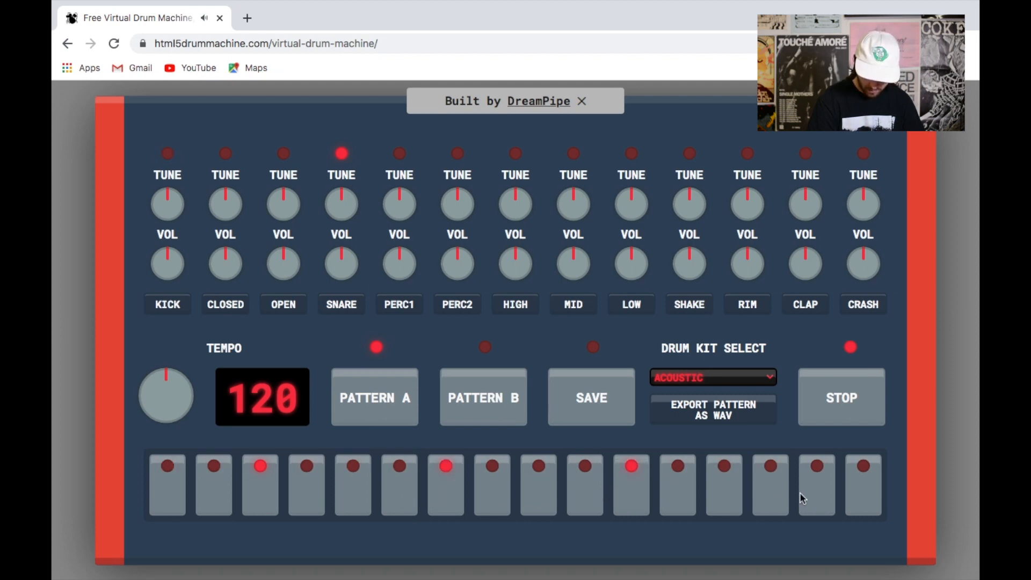
left_click(772, 491)
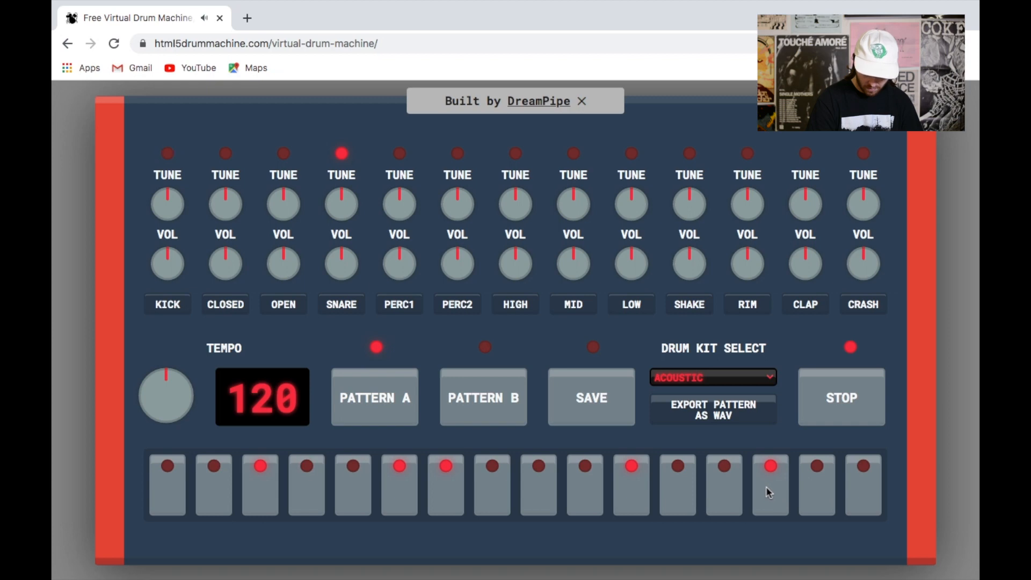
left_click(769, 492)
left_click(807, 493)
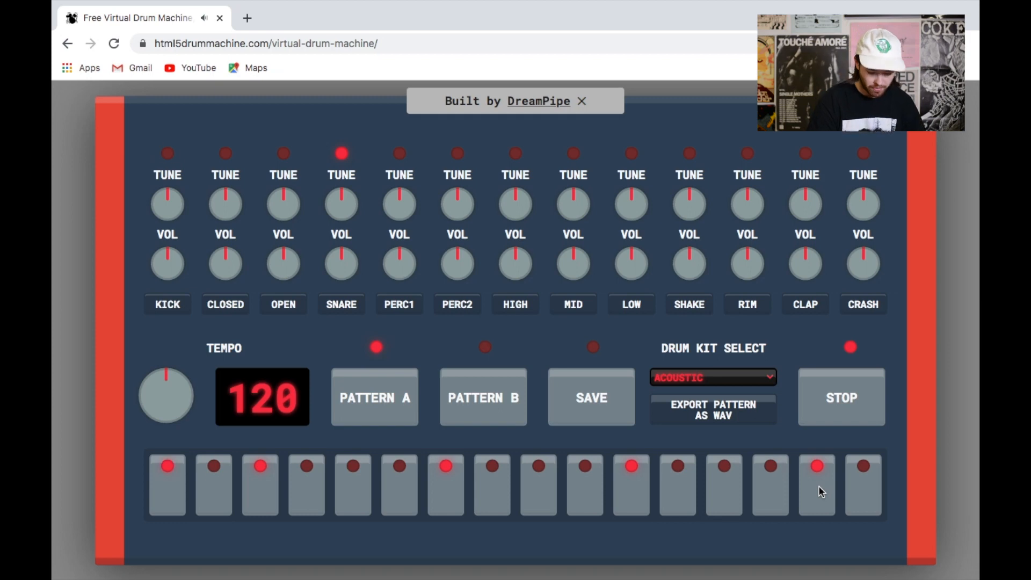
- Stop playback, set the tempo to 160 and play the pattern again
left_click(840, 403)
left_click_drag(167, 392, 166, 360)
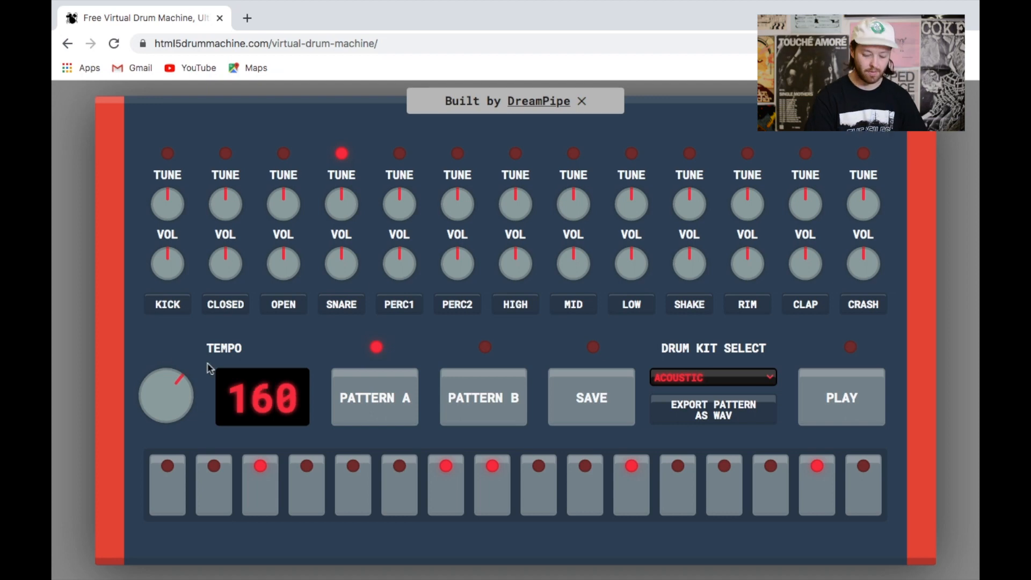
left_click(858, 398)
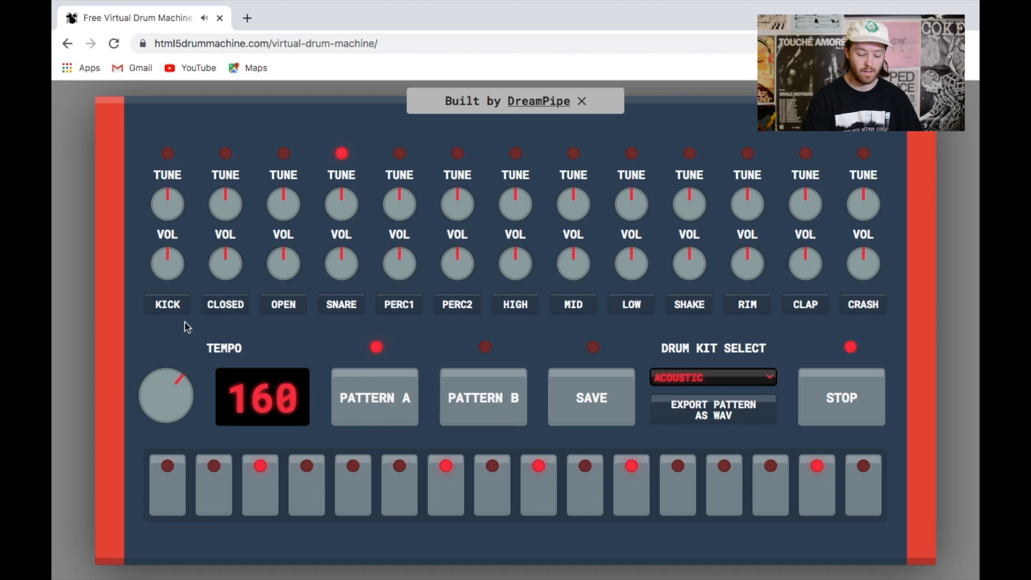
- Move the kick's last hit from step 13 to step 14, and play the pattern to audition it
left_click(174, 308)
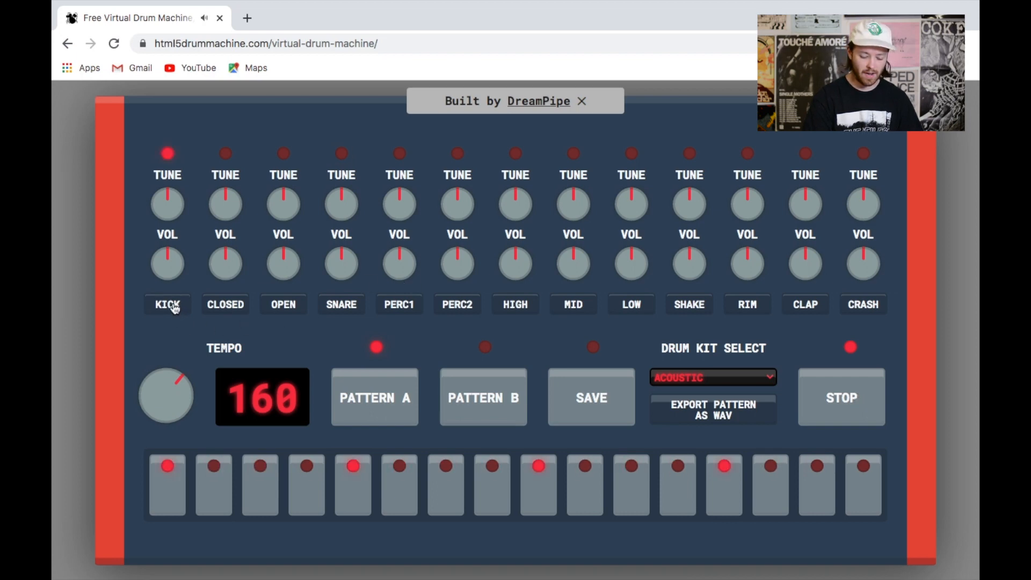
left_click(860, 392)
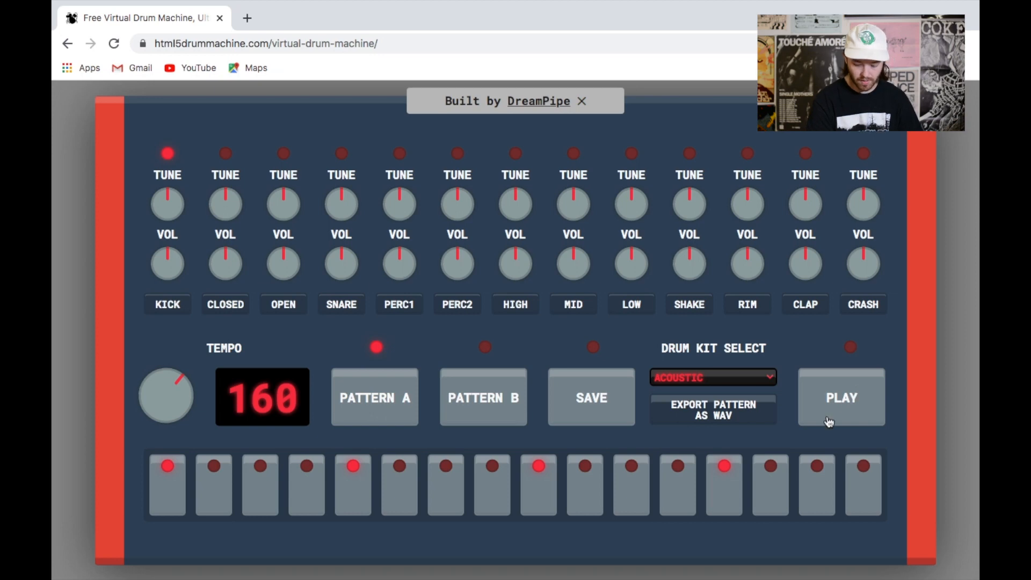
left_click(731, 476)
left_click(777, 488)
left_click(863, 413)
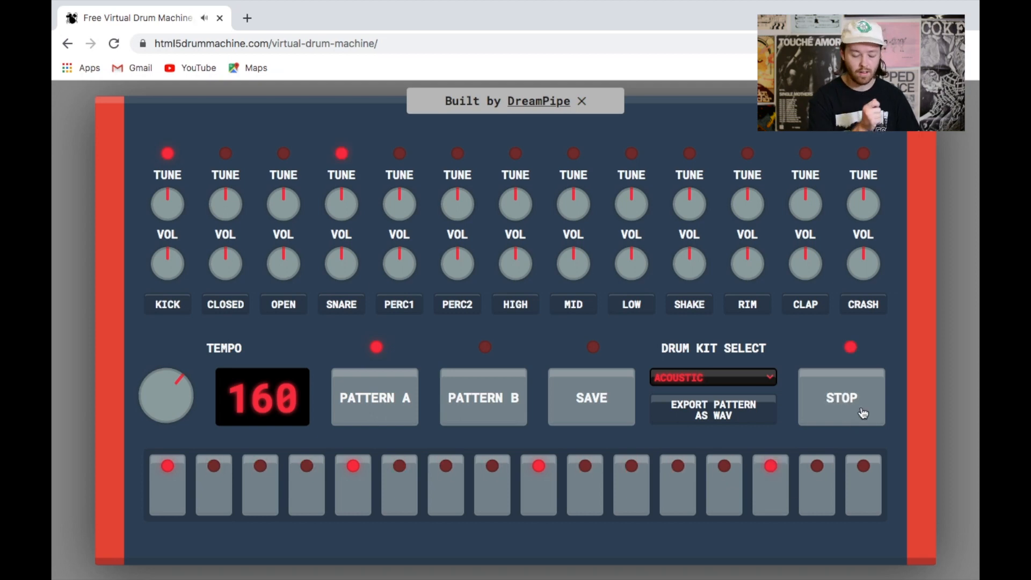
left_click(863, 413)
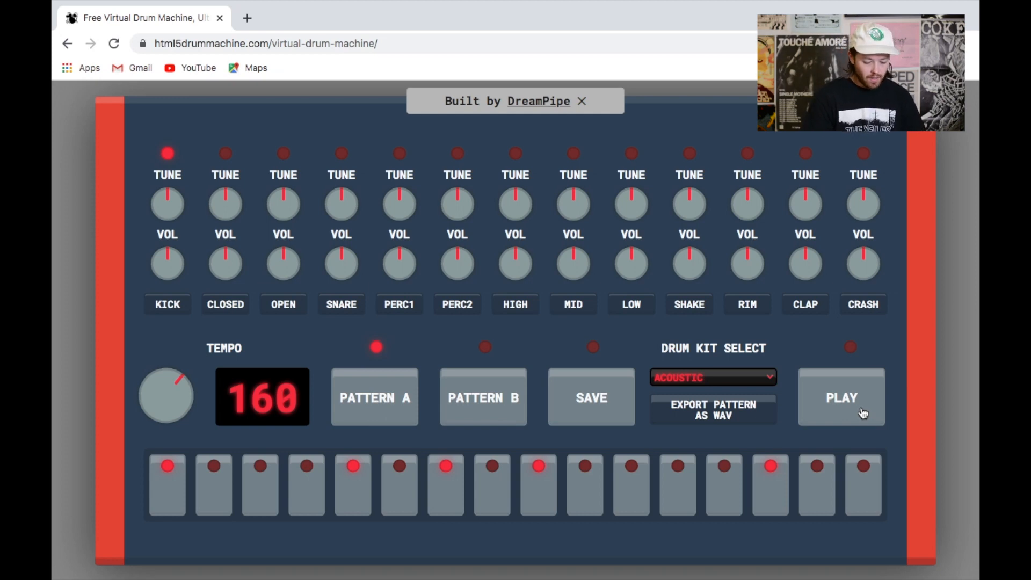
- Program the closed hi-hat on all odd-numbered steps from 1 to 15, and play the pattern to check it
left_click(233, 309)
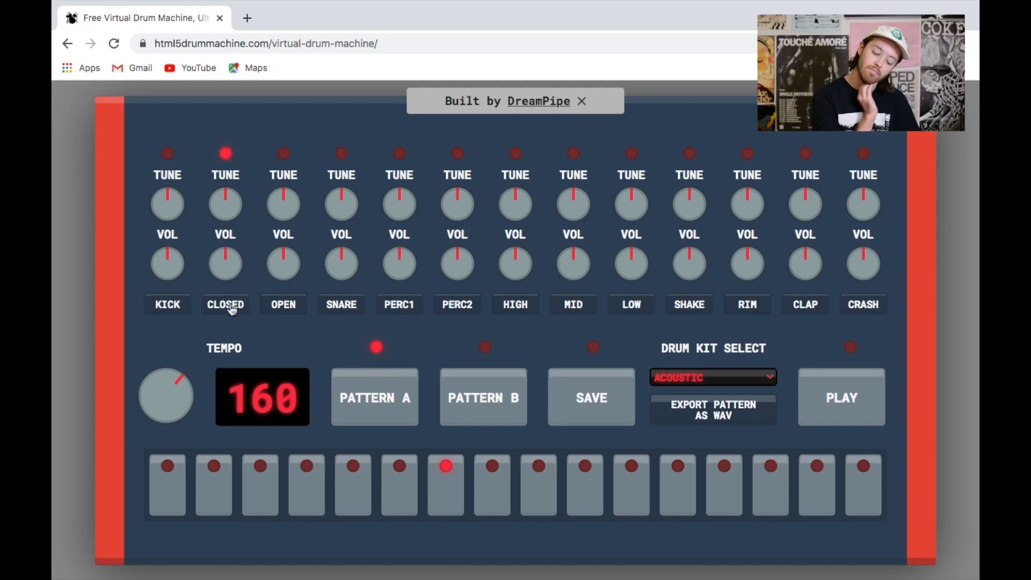
left_click(175, 485)
left_click(256, 498)
left_click(366, 500)
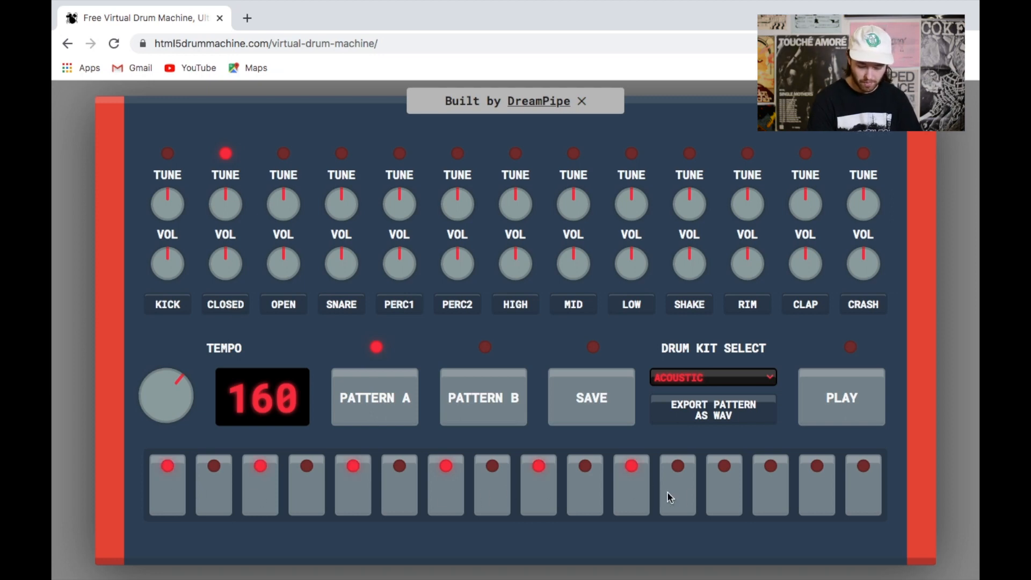
left_click(830, 495)
left_click(846, 400)
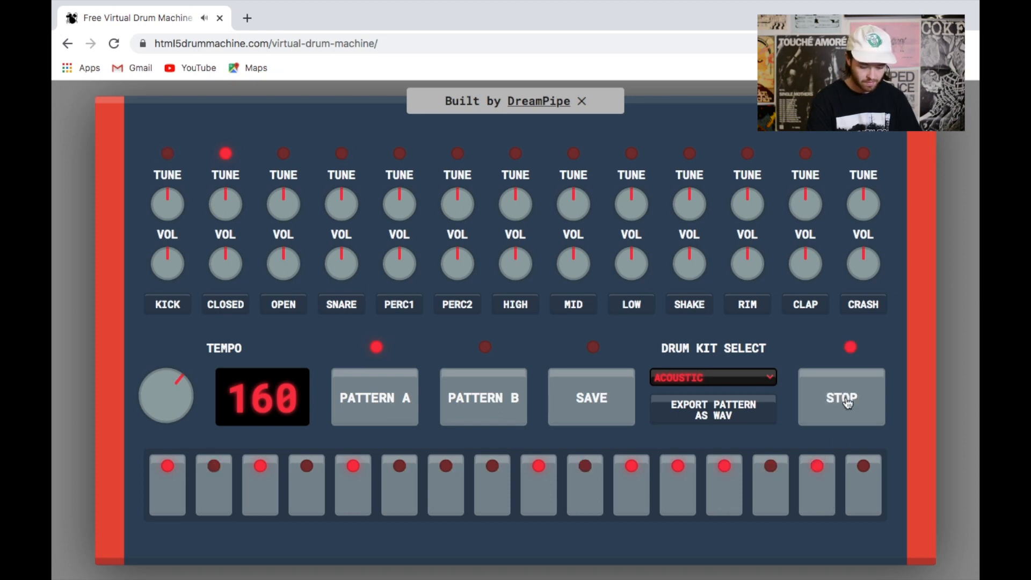
left_click(447, 495)
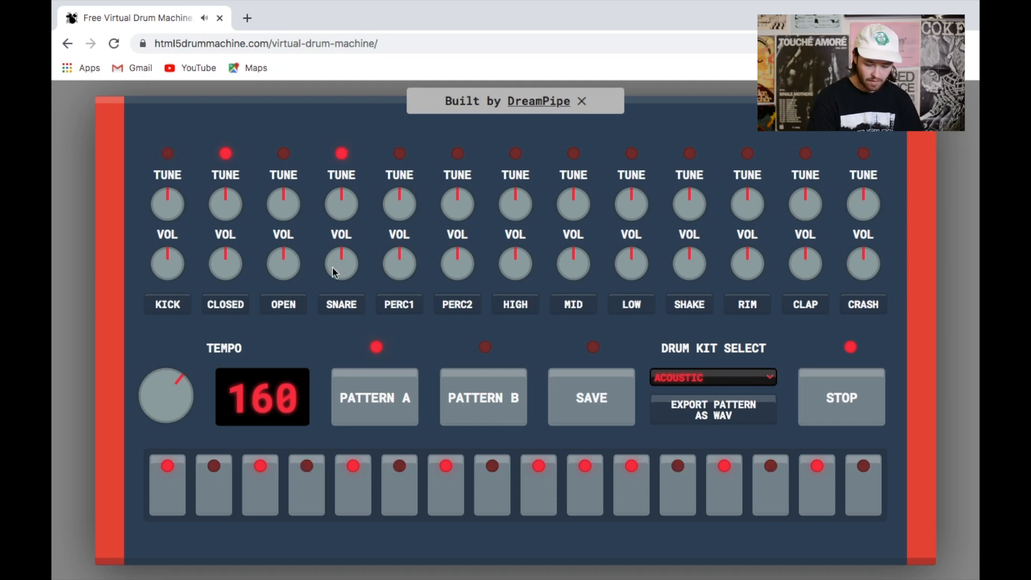
left_click(845, 377)
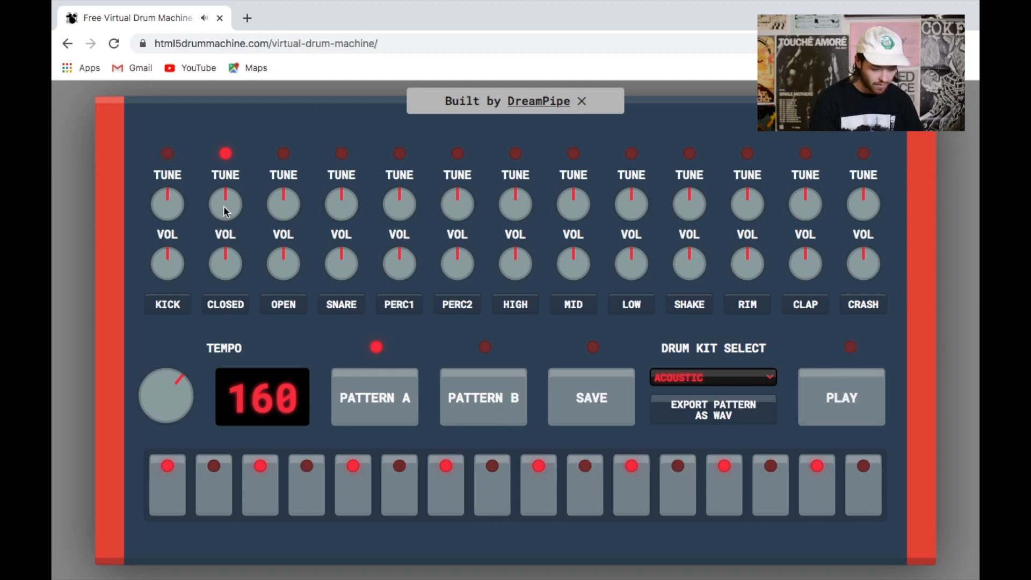
- Lower the closed hi-hat's volume to about the 8 o'clock position and its tuning to about 9 o'clock, auditioning the pattern
left_click_drag(226, 262, 196, 329)
left_click(884, 395)
left_click_drag(215, 269, 214, 280)
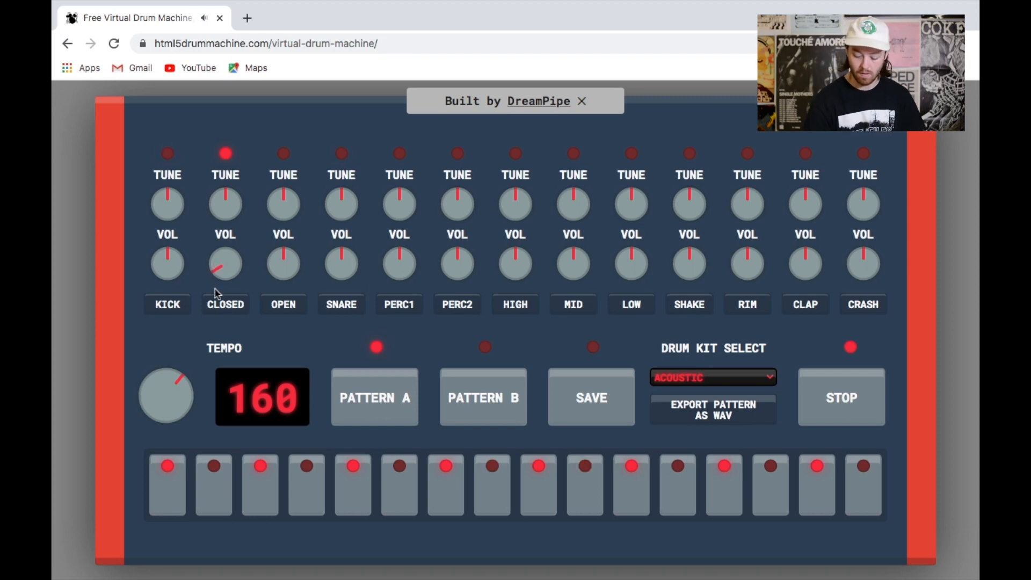
left_click_drag(223, 203, 206, 239)
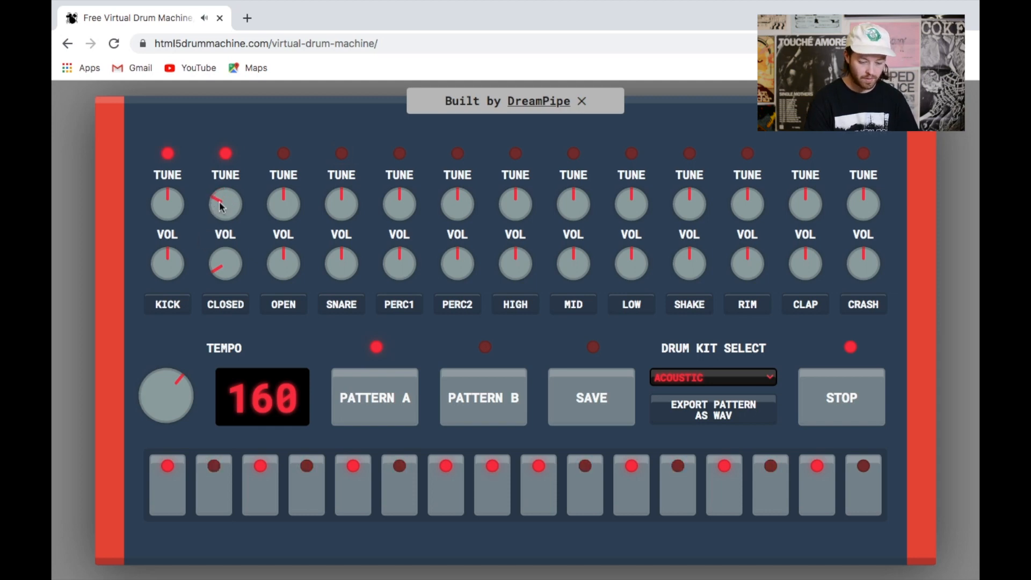
left_click(844, 394)
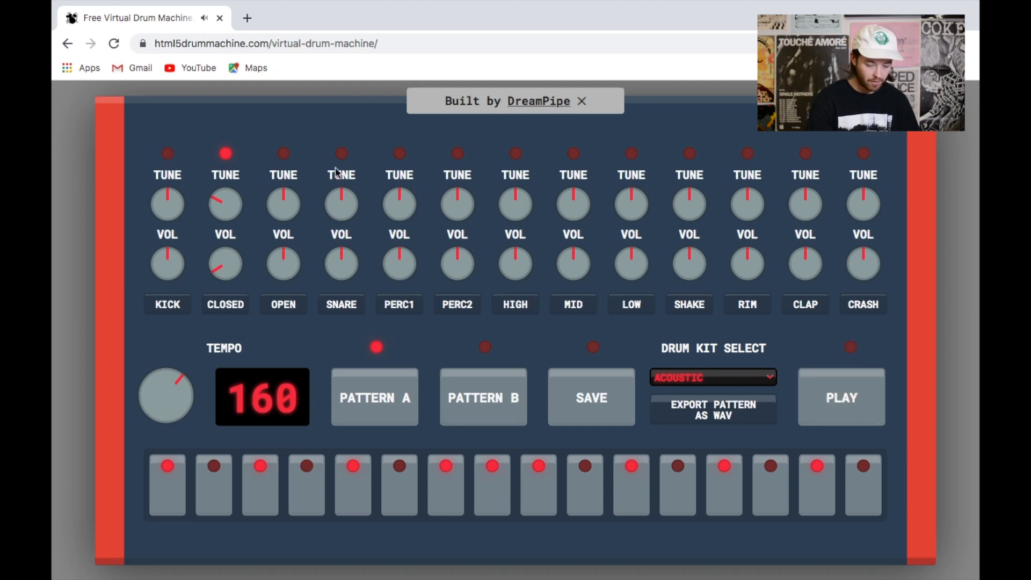
left_click(841, 398)
left_click_drag(212, 191, 213, 220)
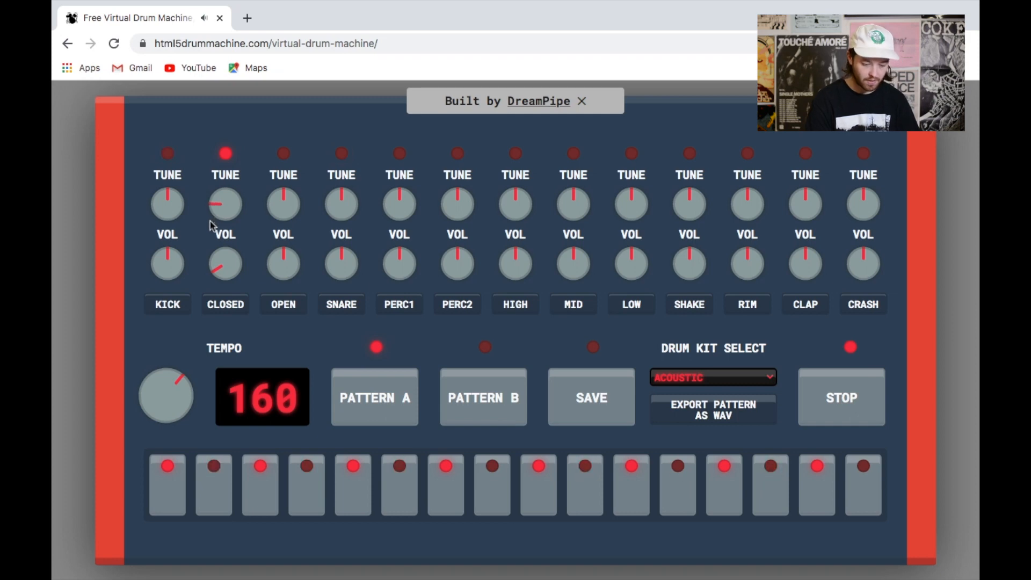
- Lower the kick's tuning to about the 10 o'clock position and restart playback
left_click_drag(163, 198, 140, 237)
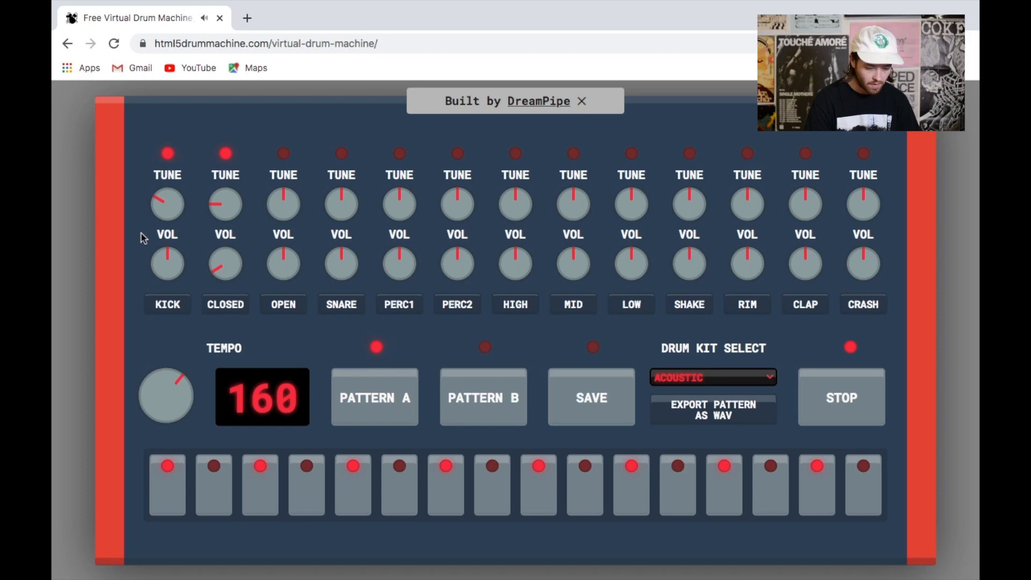
left_click(833, 406)
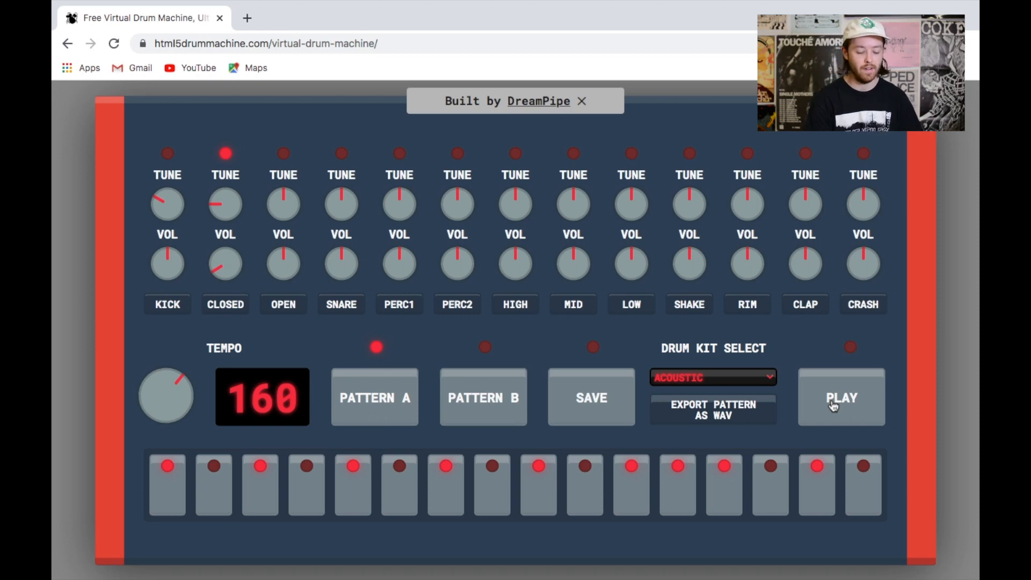
left_click(833, 407)
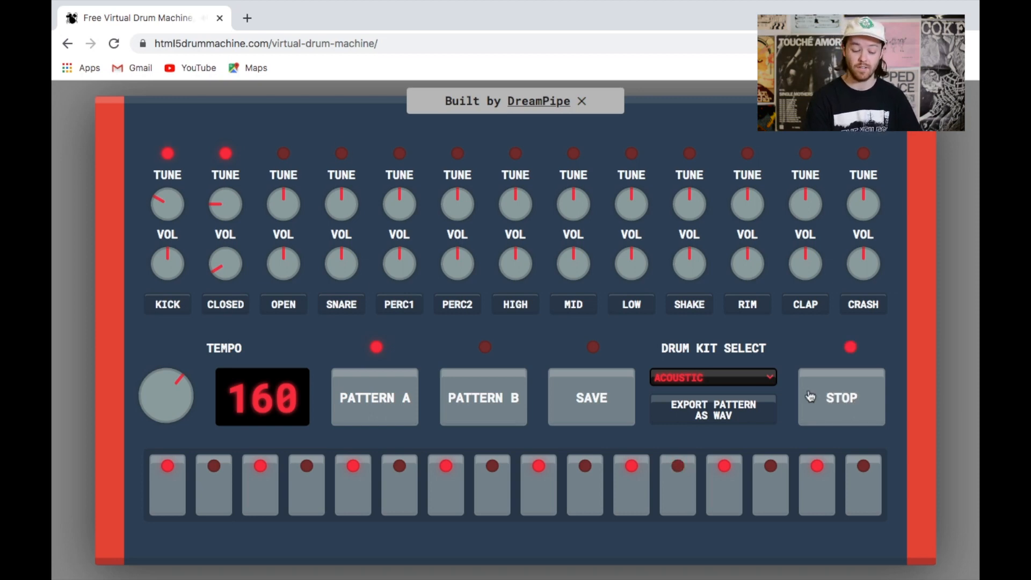
- Try lower tunings on the snare during playback, and set its tuning to about the 2 o'clock position
left_click_drag(337, 197, 295, 270)
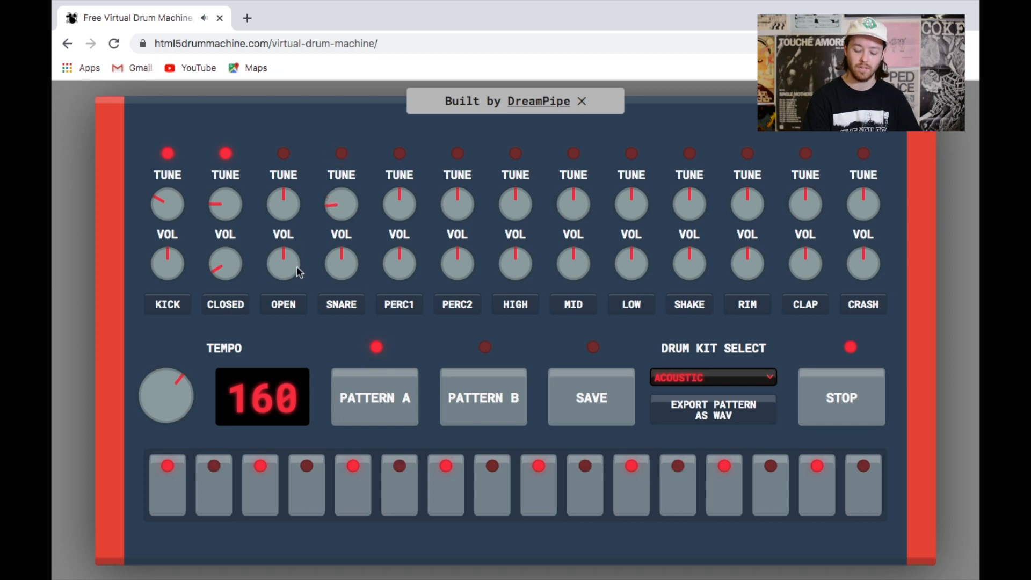
left_click_drag(334, 202, 336, 171)
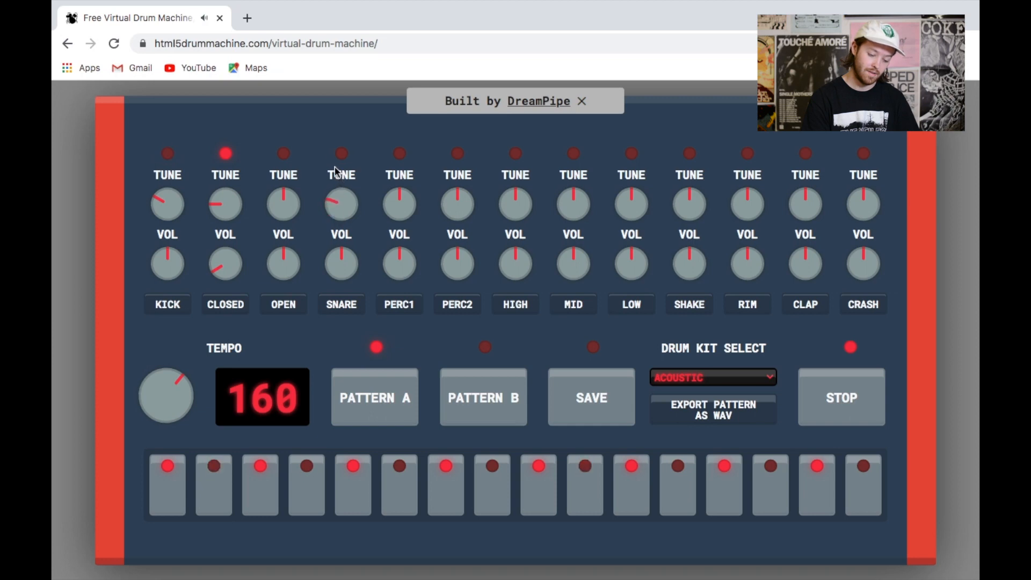
left_click_drag(336, 172, 348, 78)
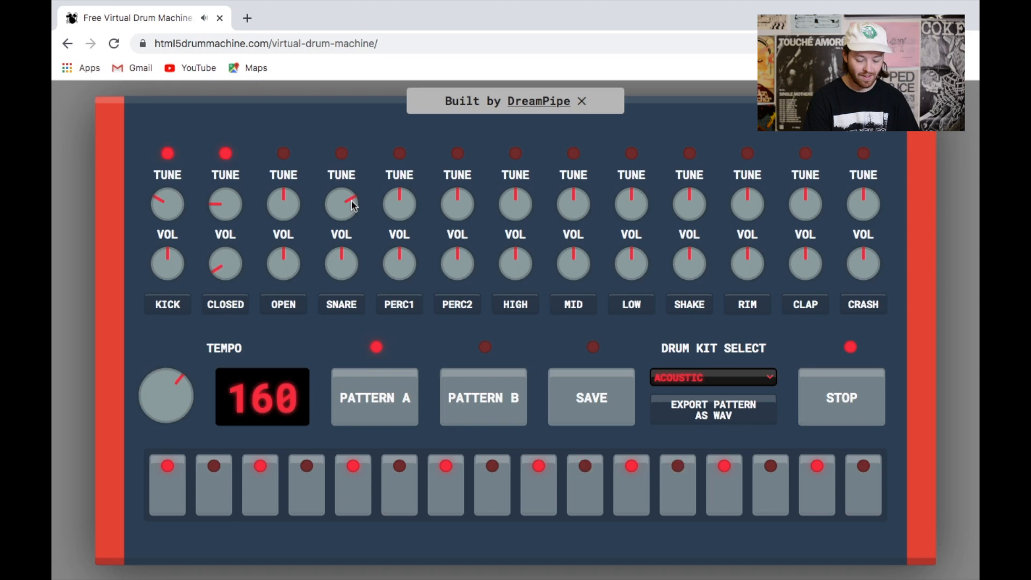
- Try higher and lower snare tunings during playback, set the snare's tuning to about the 10 o'clock position, and stop playback
left_click_drag(352, 205, 328, 251)
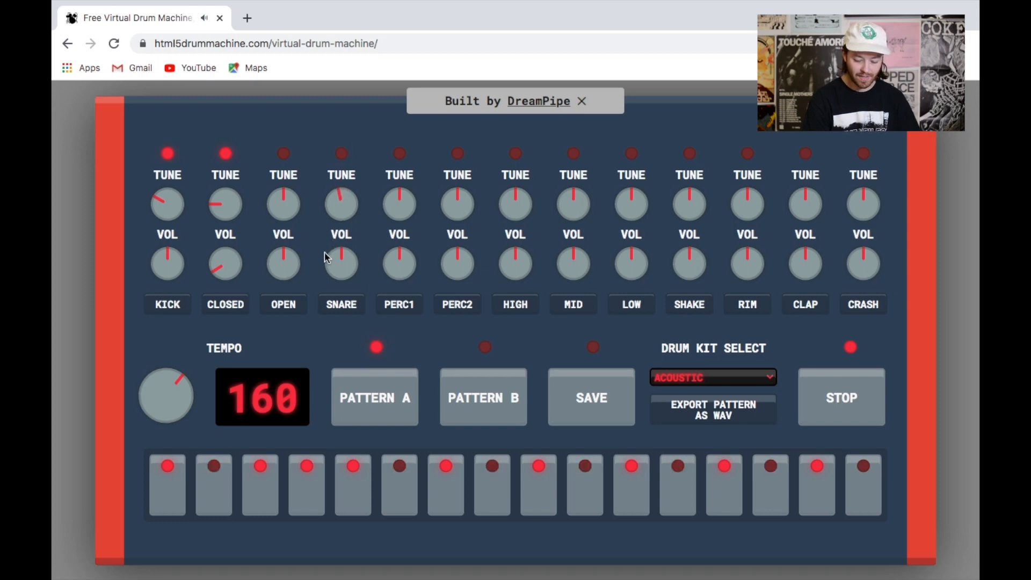
left_click(873, 402)
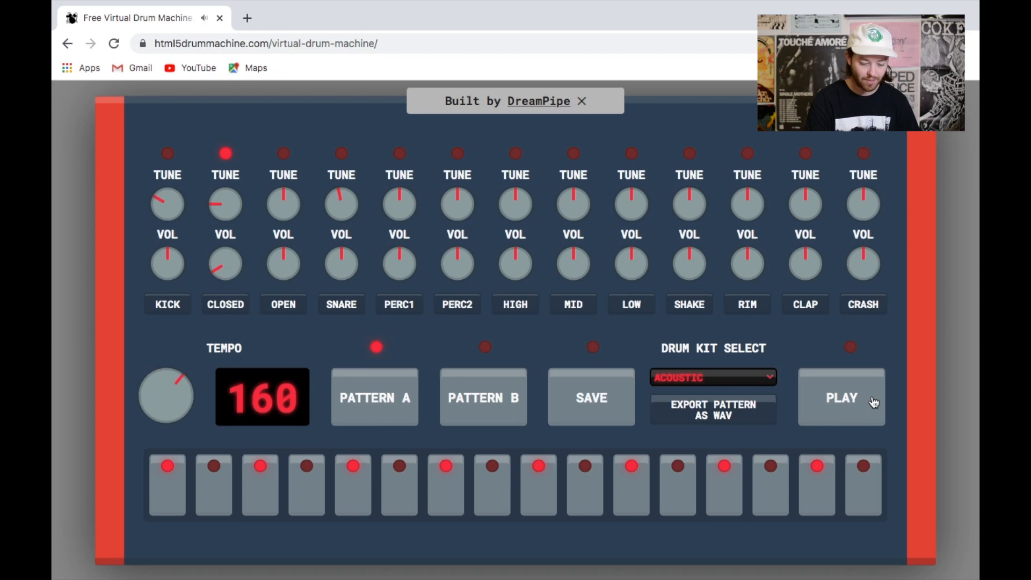
left_click(874, 402)
left_click_drag(342, 204, 343, 144)
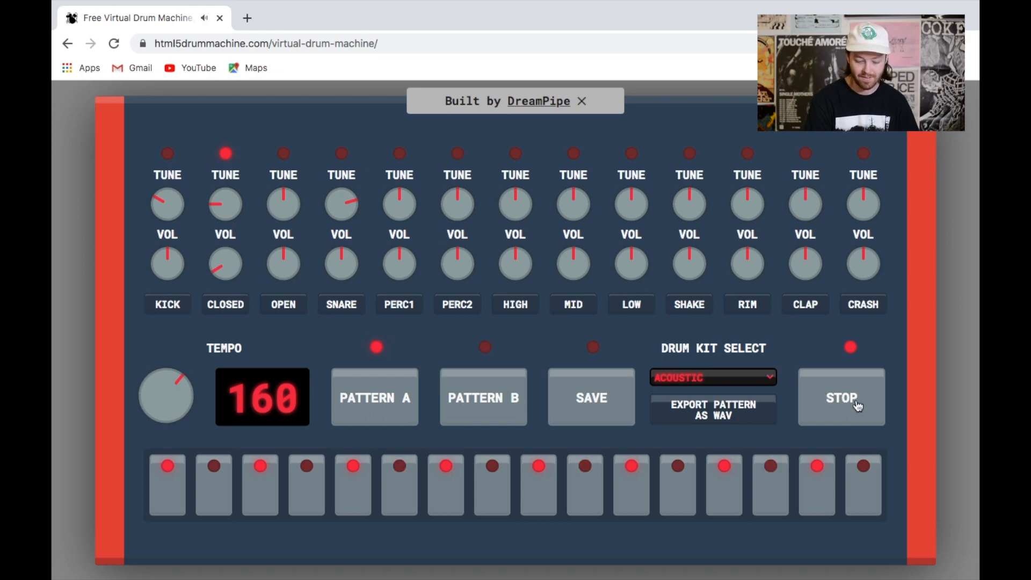
left_click_drag(344, 205, 306, 297)
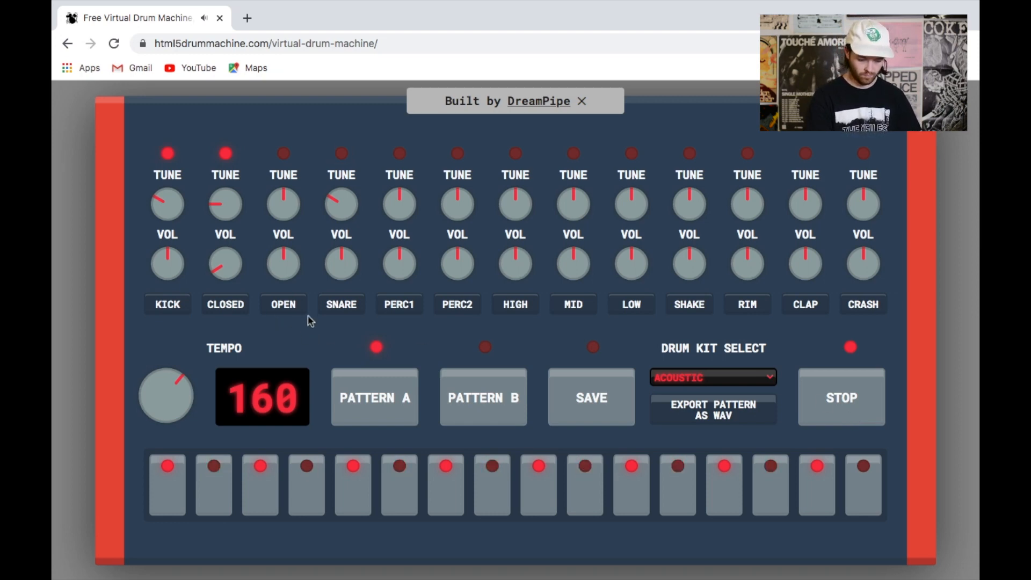
left_click(858, 397)
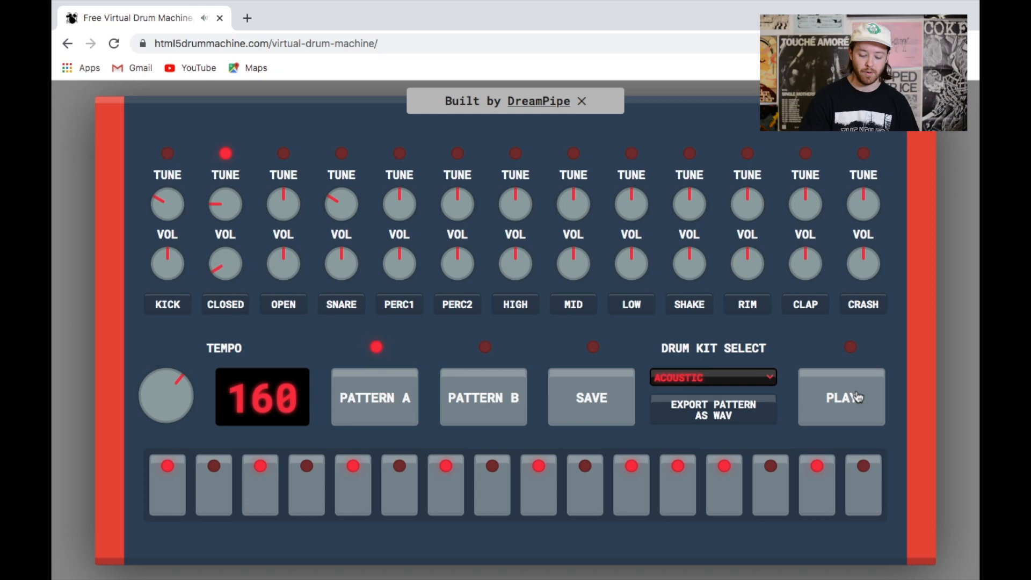
- Program a kick on step 1 of pattern B and play the pattern briefly to check it
left_click(490, 413)
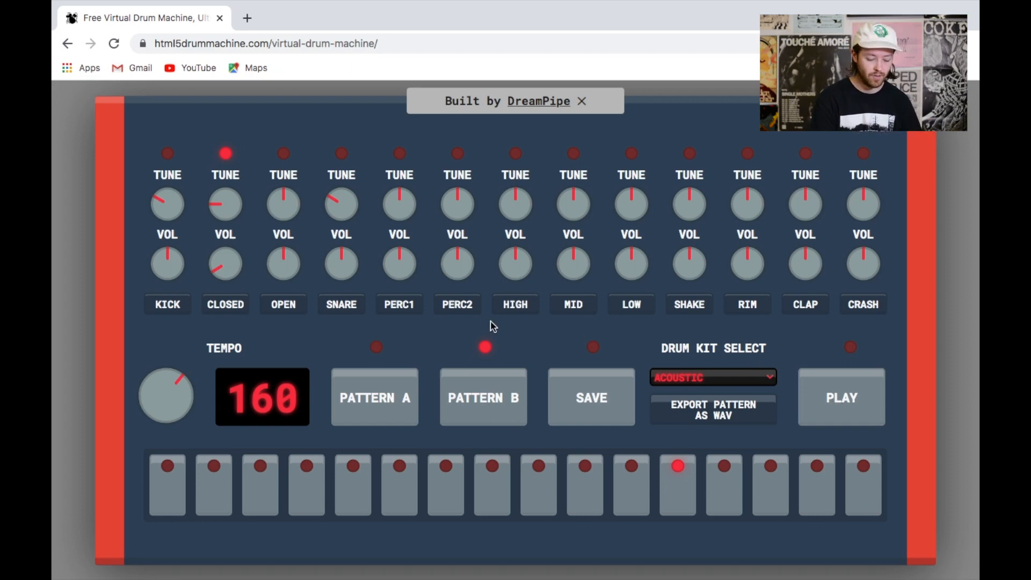
left_click(169, 310)
left_click(164, 497)
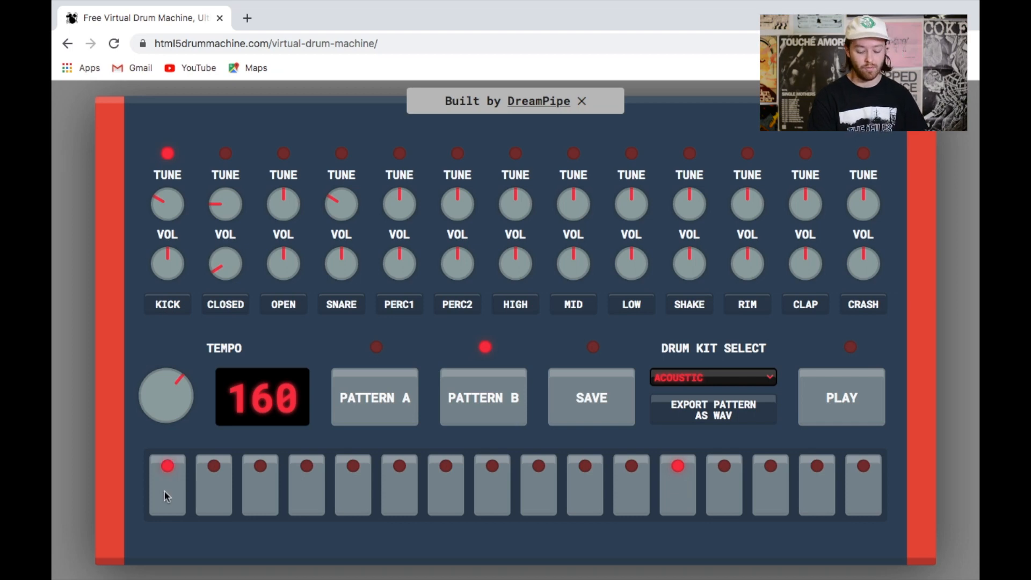
left_click(845, 403)
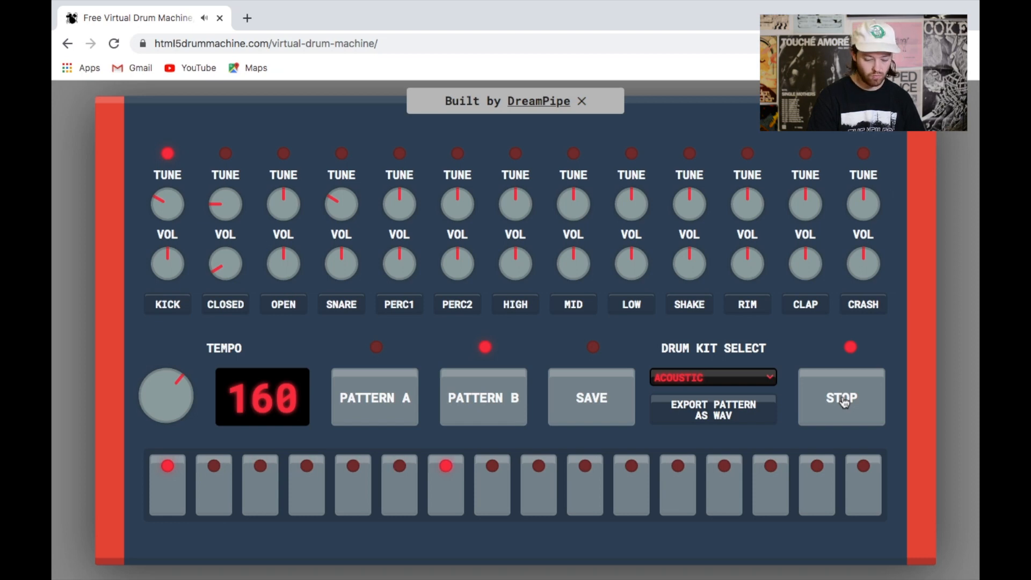
left_click(844, 401)
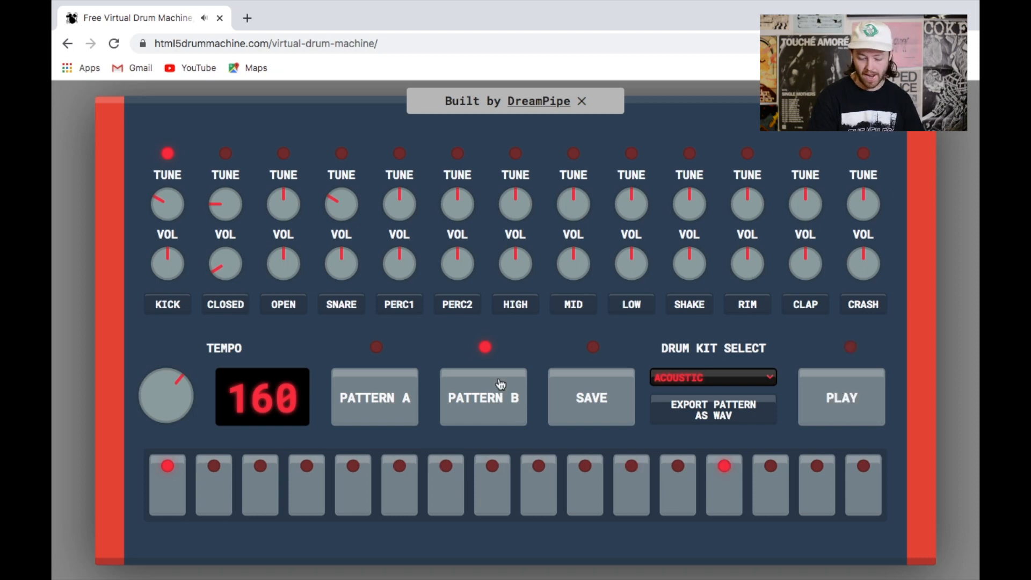
- Program the snare on steps 3 to 6 of pattern B and play the pattern briefly to check it
left_click(336, 305)
left_click(259, 487)
left_click(315, 491)
left_click(353, 494)
left_click(408, 500)
left_click(821, 403)
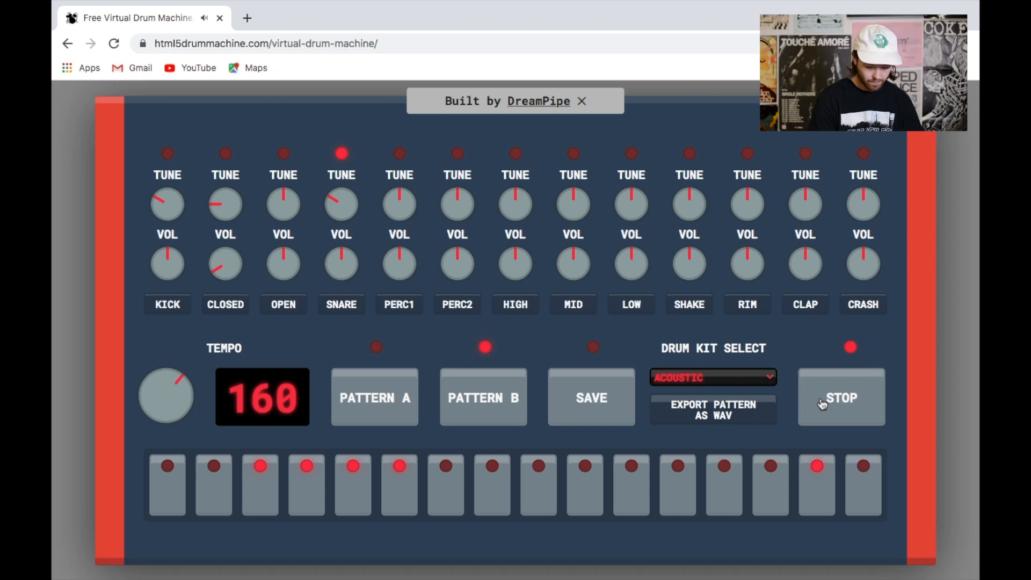
left_click(825, 407)
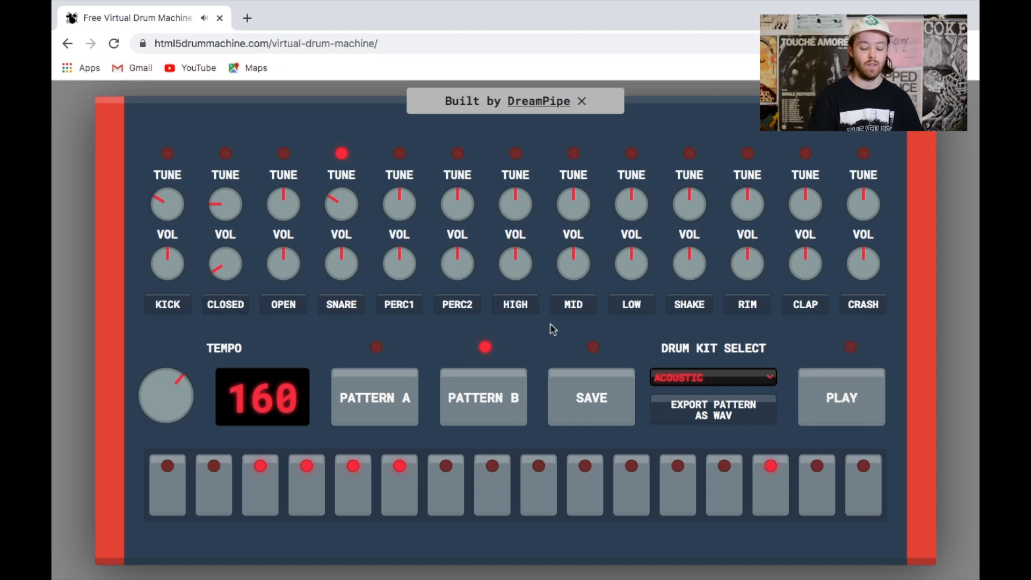
- Program the high tom on steps 7 to 10 of pattern B and start playback
left_click(529, 307)
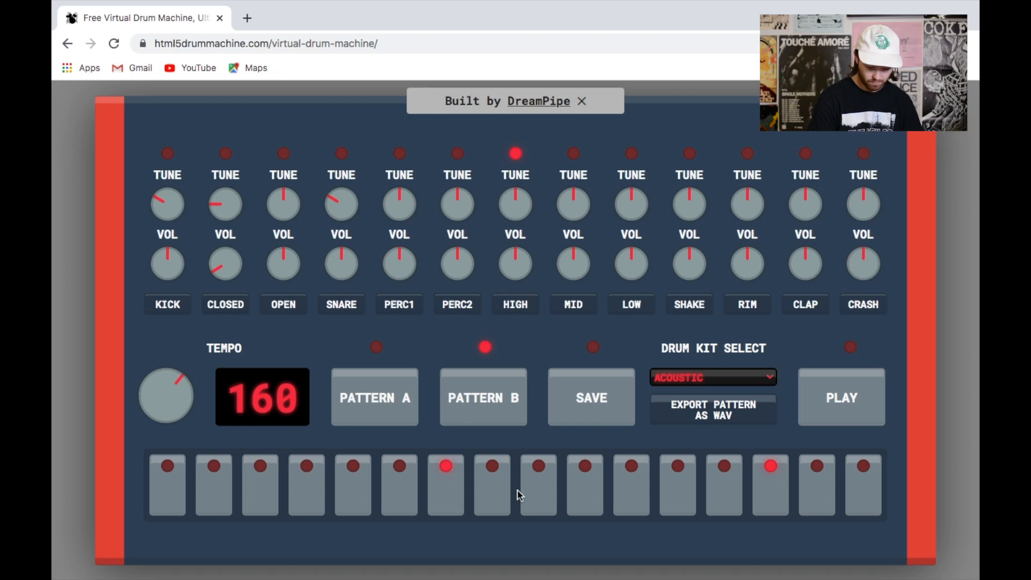
left_click(540, 488)
left_click(581, 492)
left_click(824, 420)
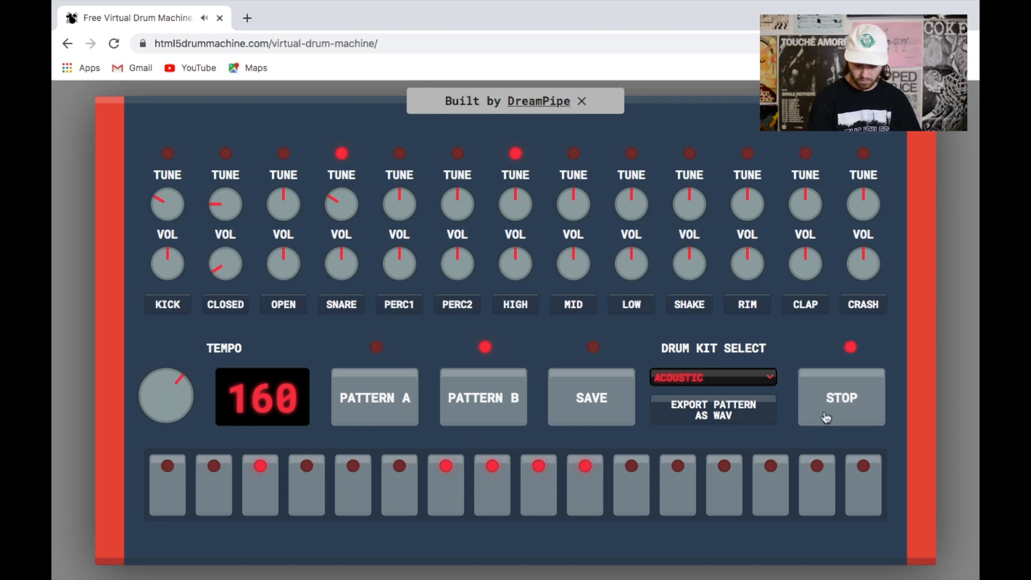
- Program the low tom on steps 11 to 16 of pattern B during playback, and stop playback
left_click(631, 306)
left_click(670, 494)
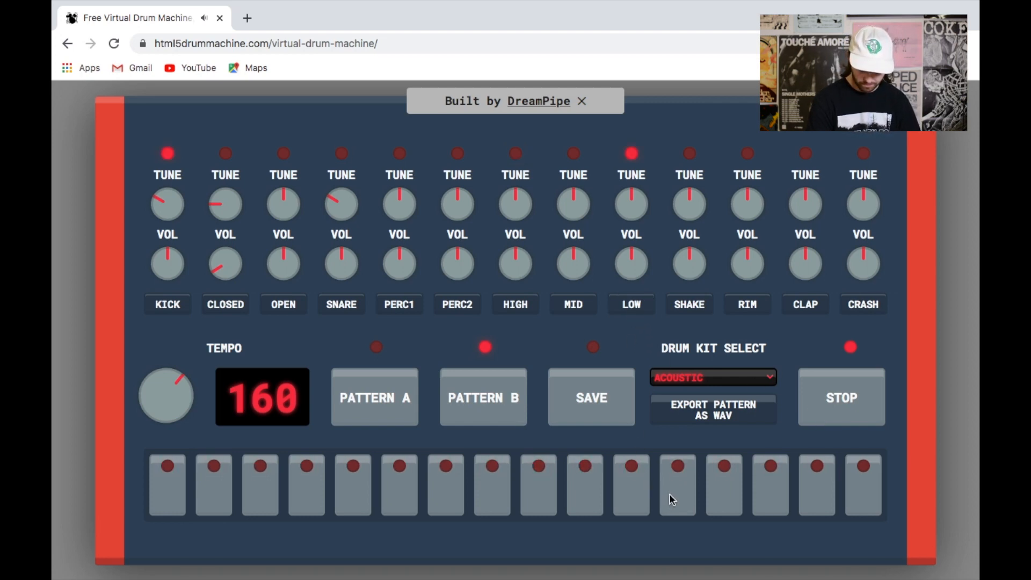
left_click(736, 493)
left_click(771, 493)
left_click(812, 492)
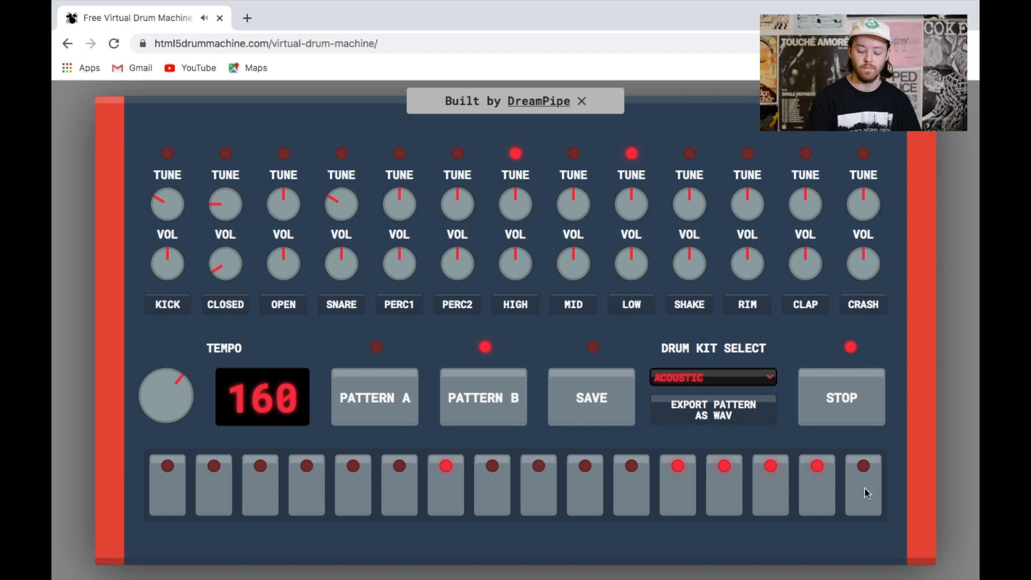
left_click(629, 487)
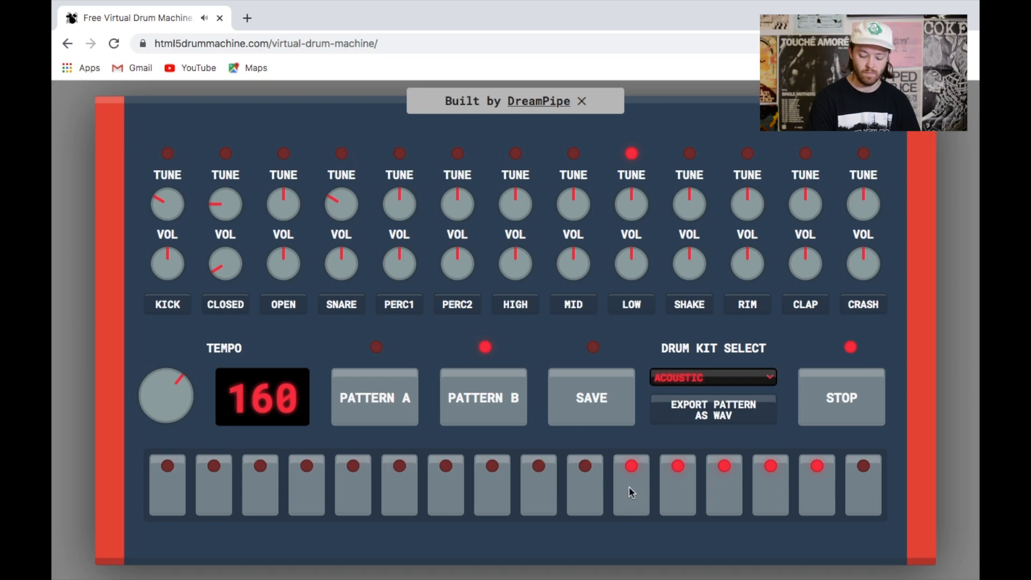
left_click(862, 495)
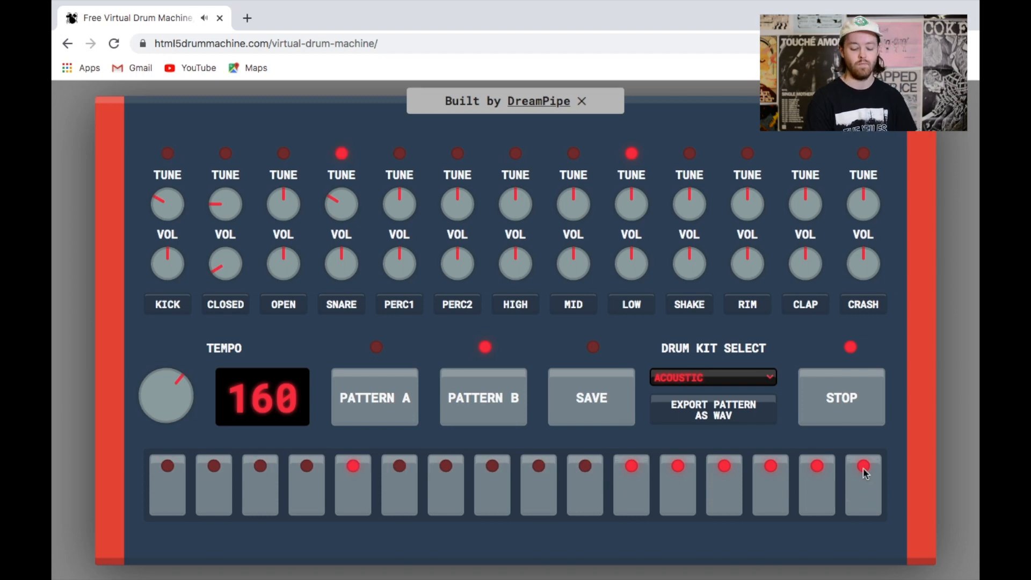
left_click(868, 413)
- Add a crash on step 1 of pattern B, and audition patterns A and B alternately during playback
left_click(866, 306)
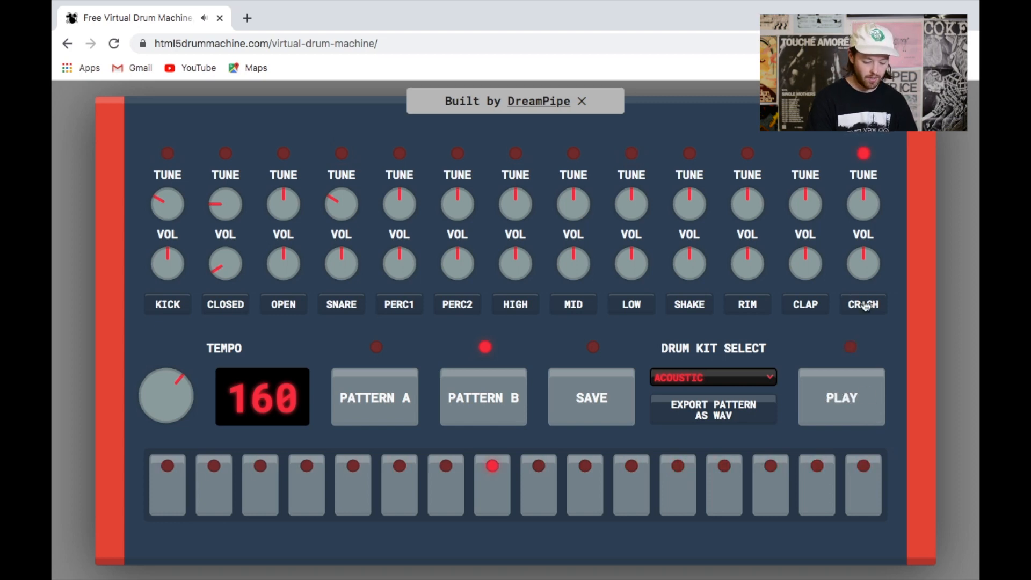
left_click(853, 415)
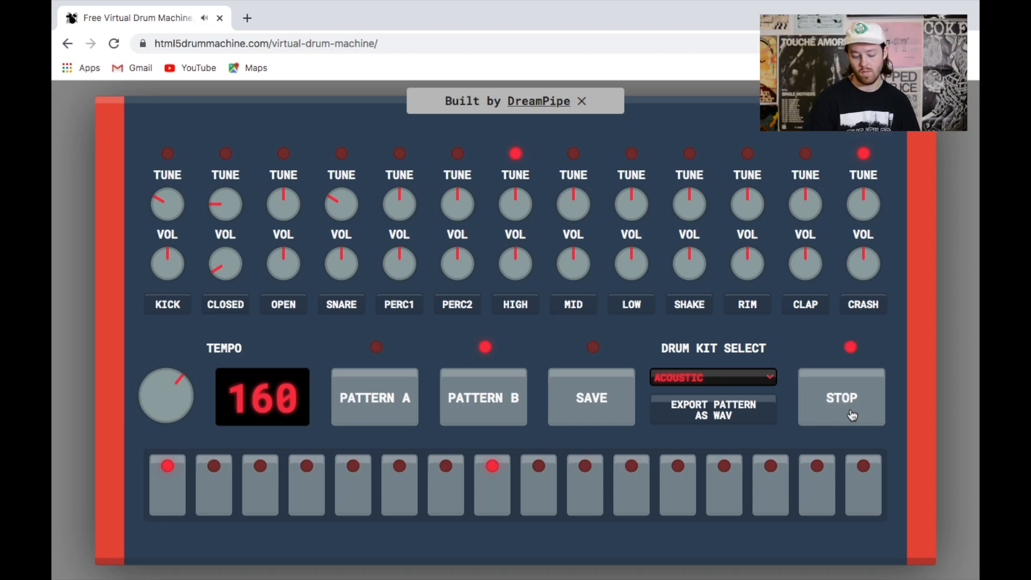
left_click(400, 399)
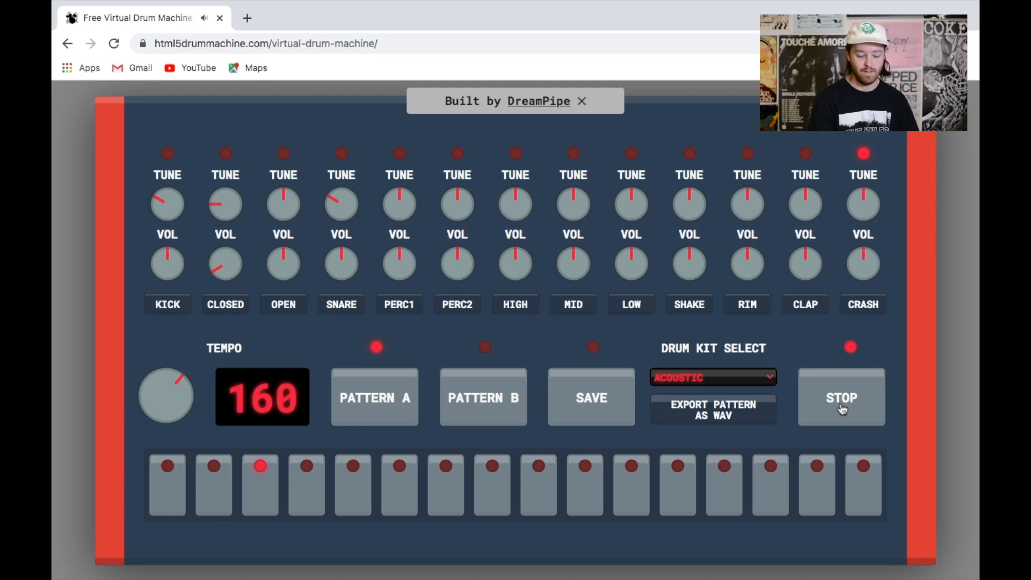
left_click(469, 392)
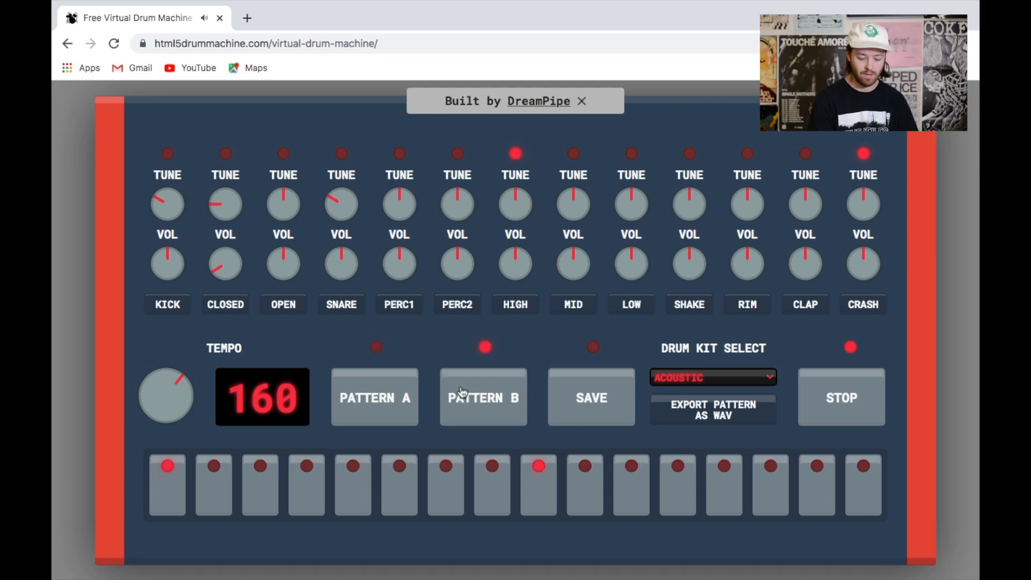
left_click(385, 397)
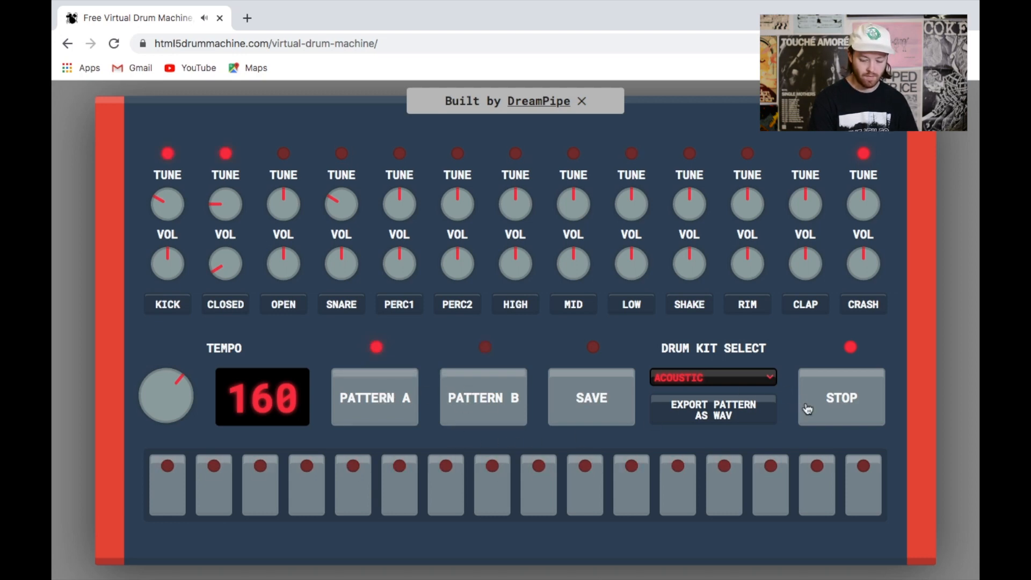
left_click(825, 409)
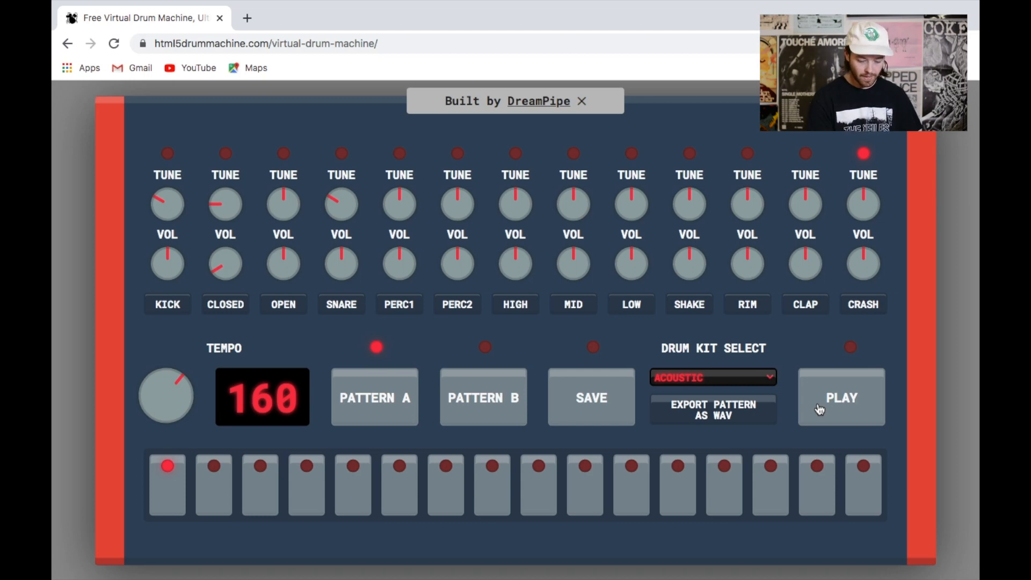
- Record pattern B as a WAV file while it plays, and download the recording
left_click(473, 418)
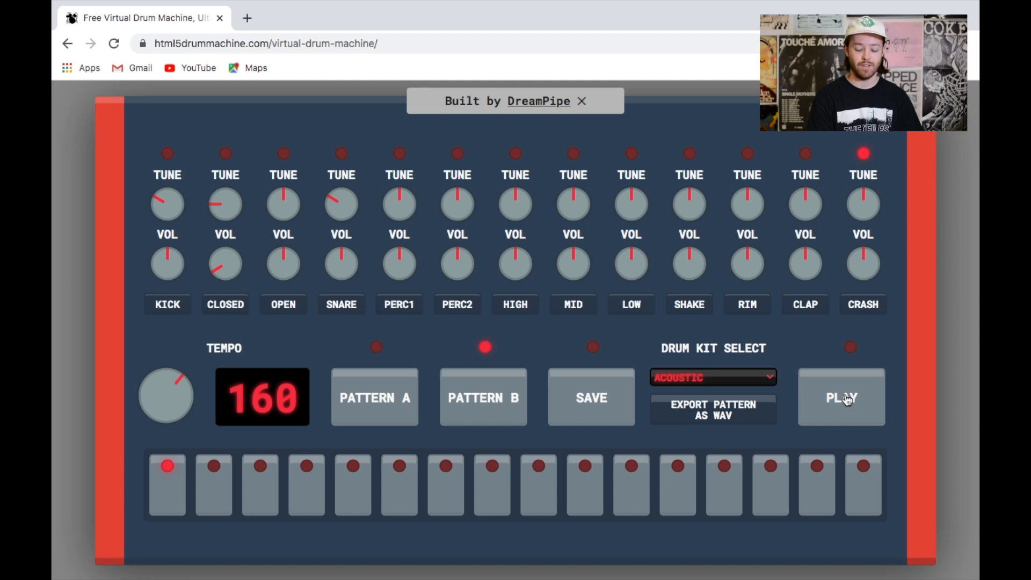
left_click(722, 414)
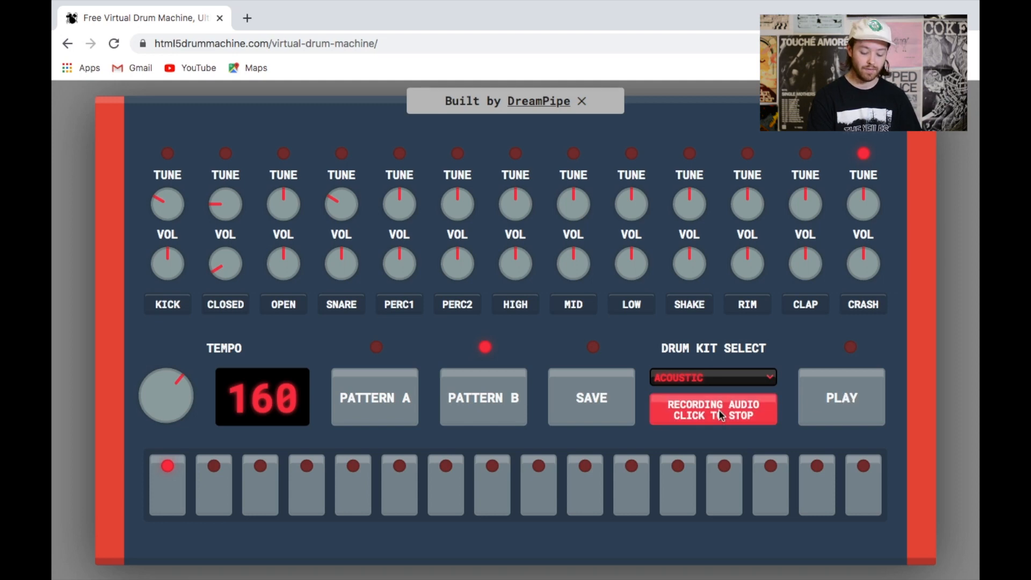
left_click(845, 407)
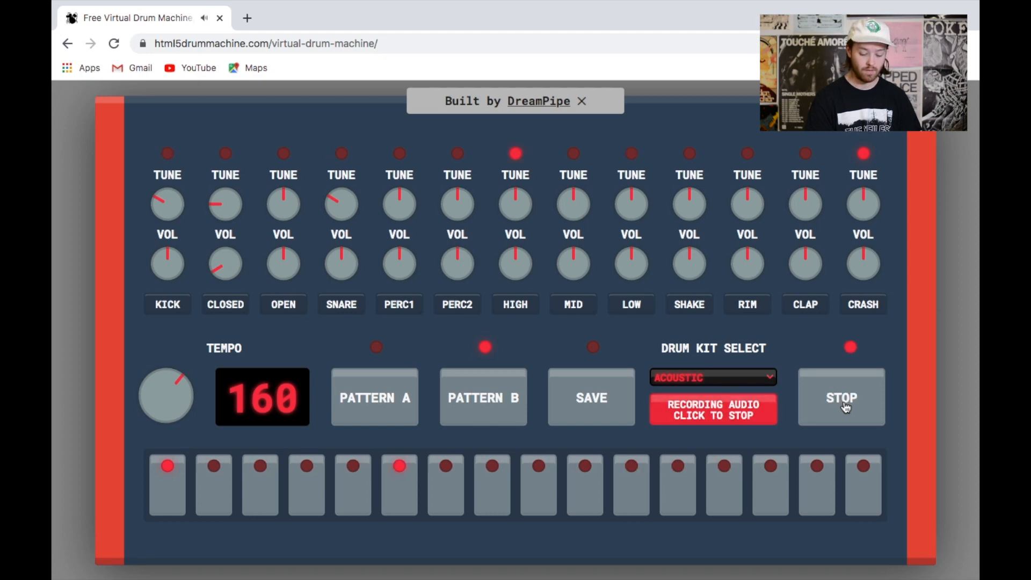
left_click(724, 414)
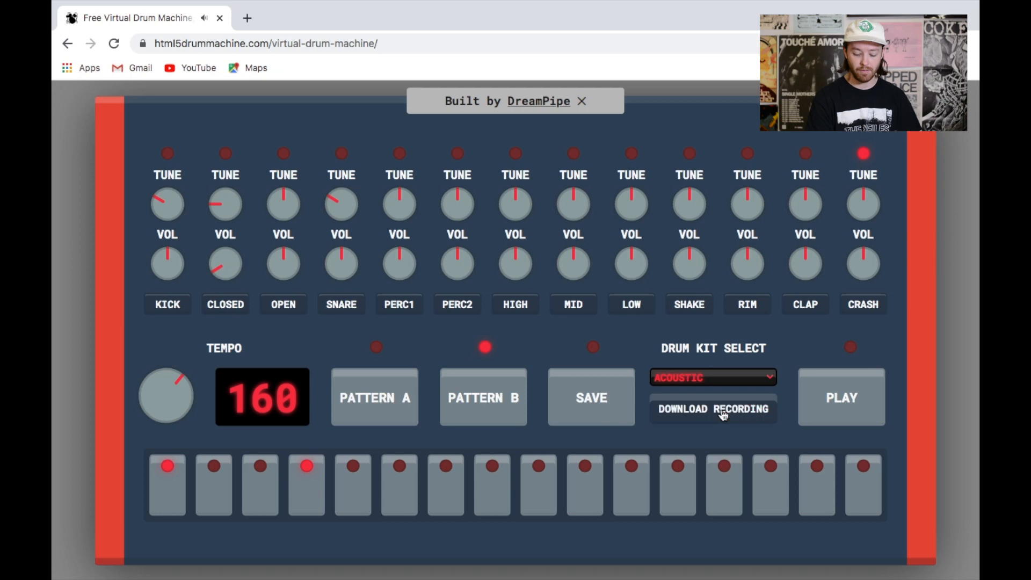
left_click(723, 413)
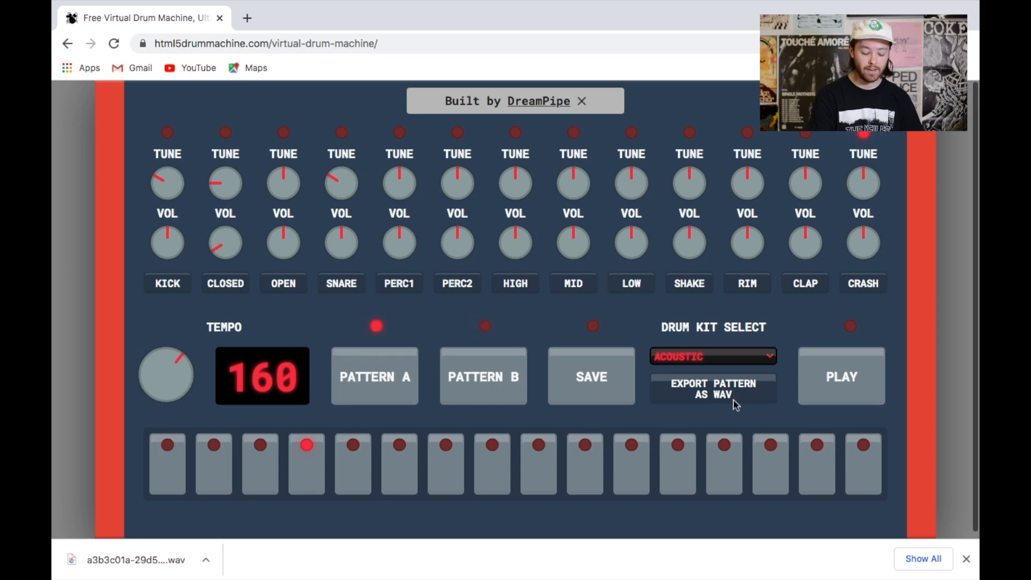
- Record pattern A as a WAV file while it plays, and download the recording
left_click(746, 404)
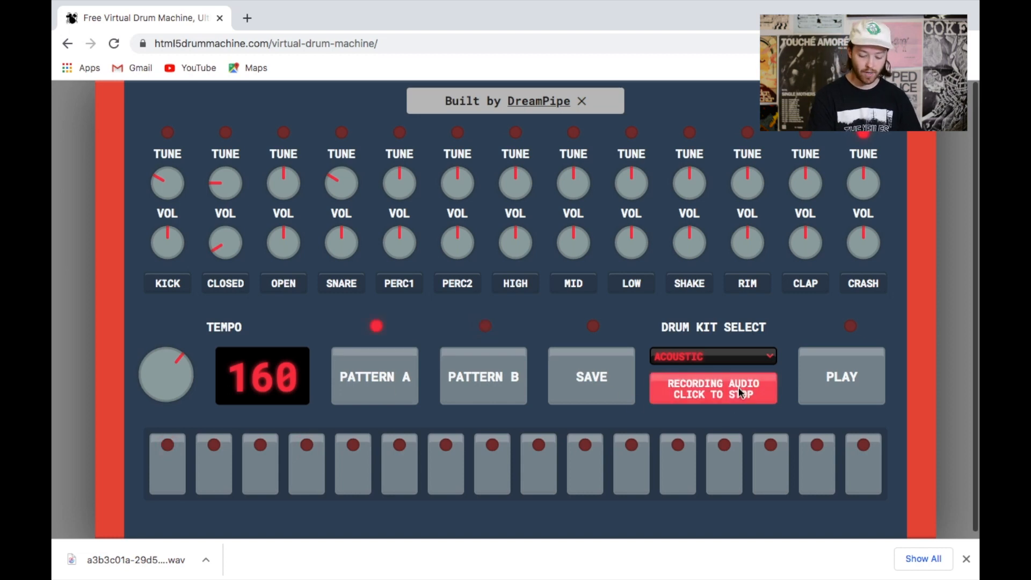
left_click(855, 378)
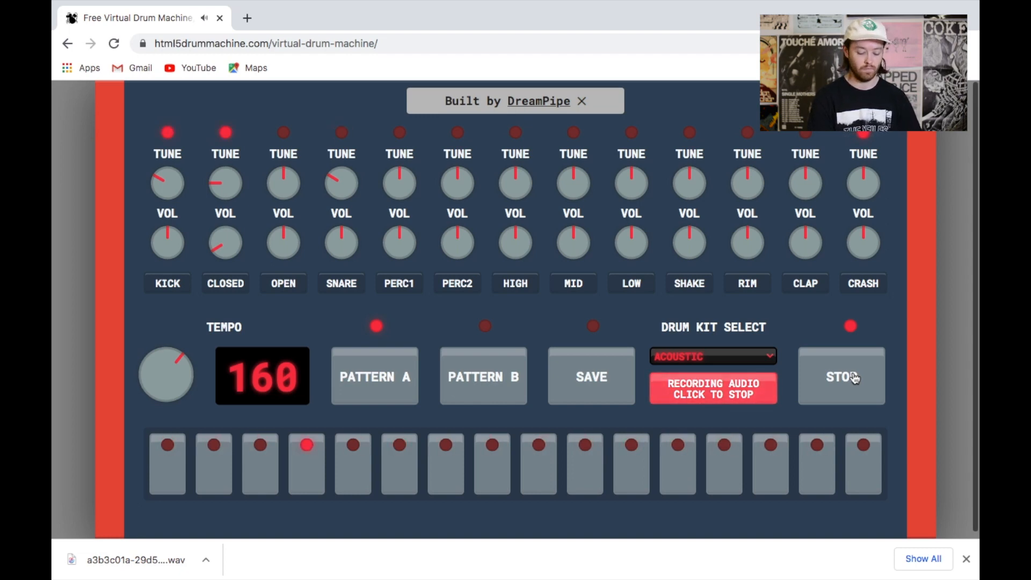
left_click(855, 378)
left_click(713, 401)
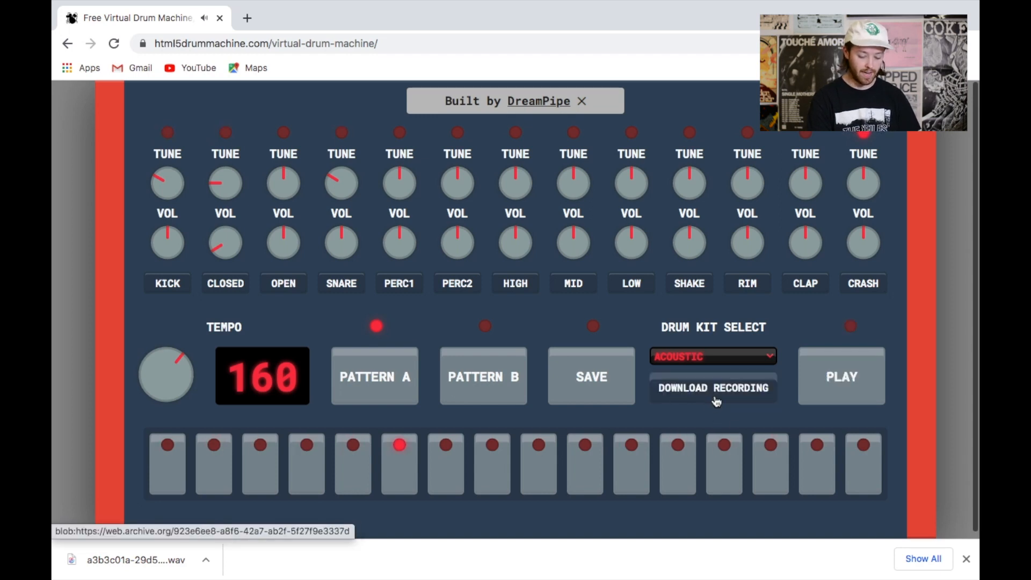
left_click(718, 398)
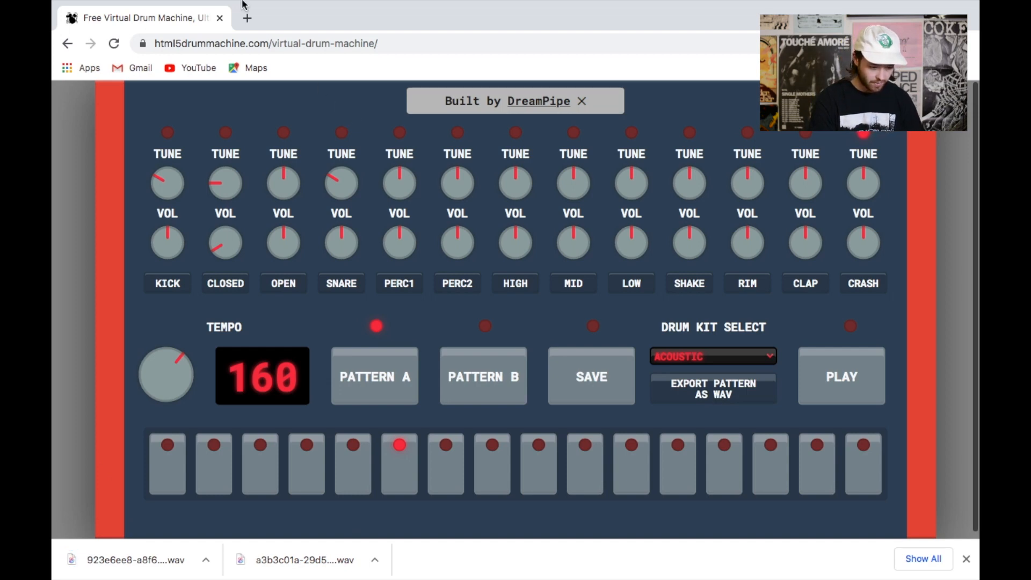
- Switch to GarageBand and start a new empty project
mouse_move(242, 2)
left_click(94, 25)
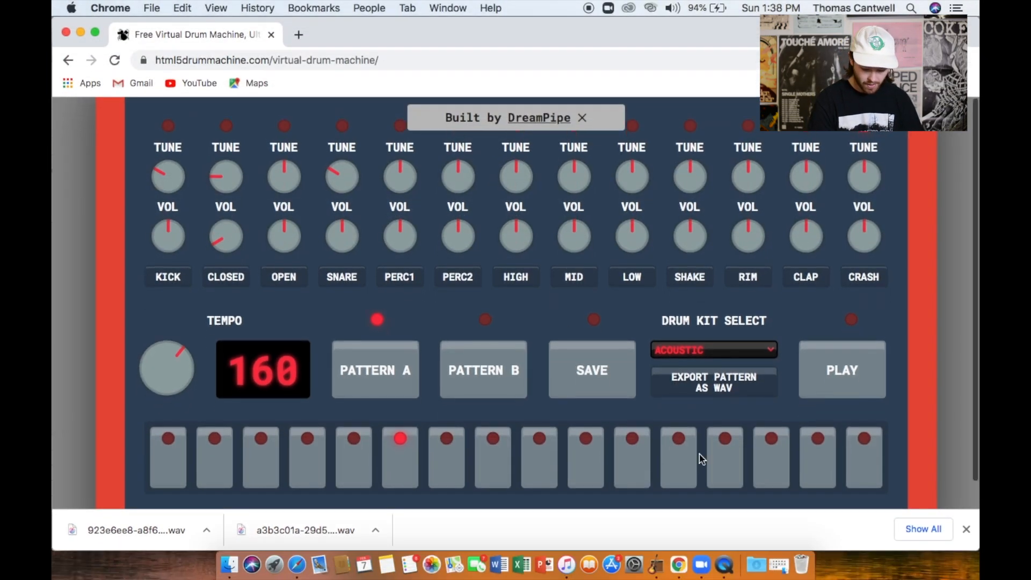
mouse_move(704, 554)
left_click(661, 560)
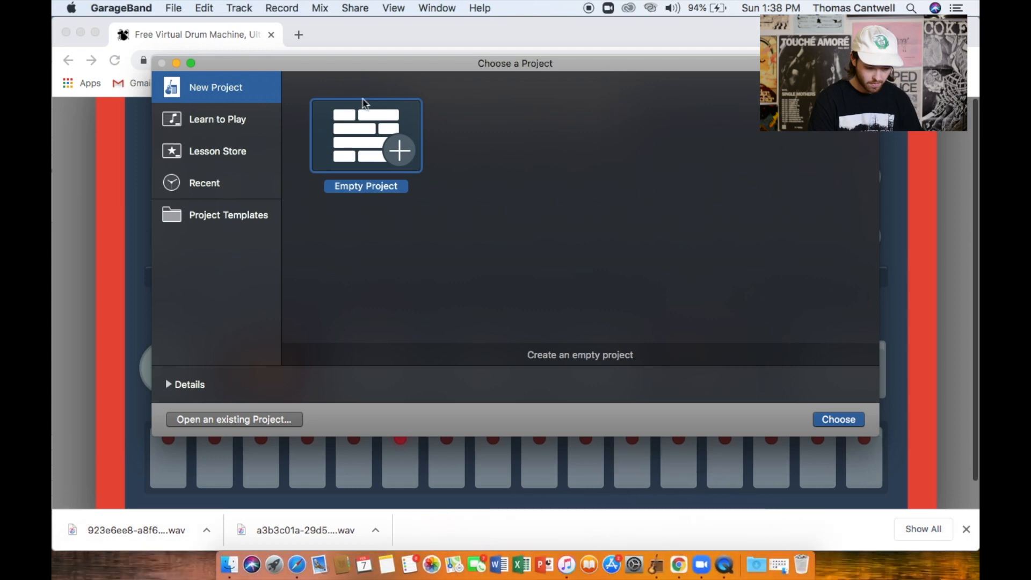
double_click(363, 140)
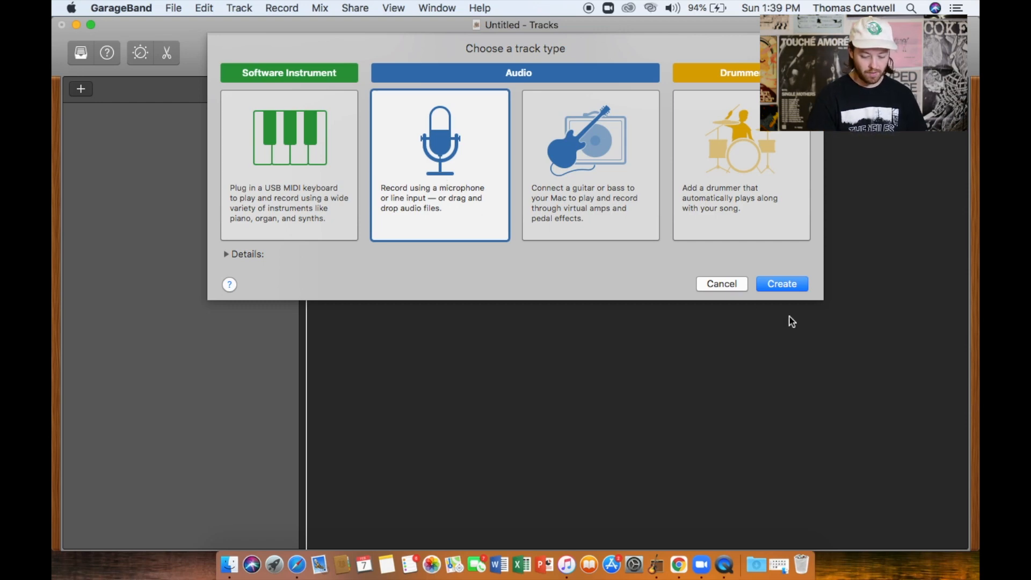
- Create a microphone audio track and rename it Drum Machine
left_click(791, 286)
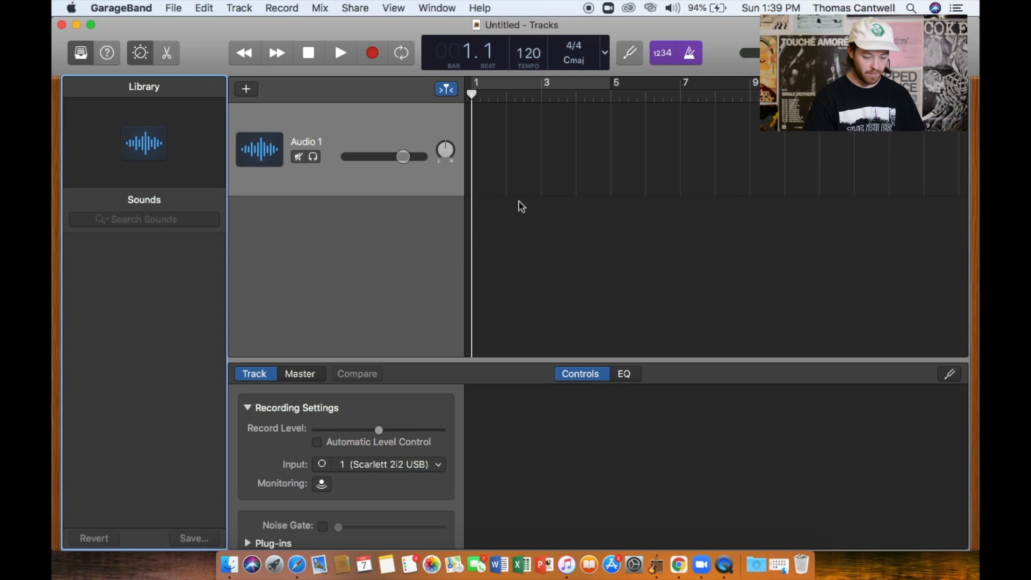
double_click(303, 141)
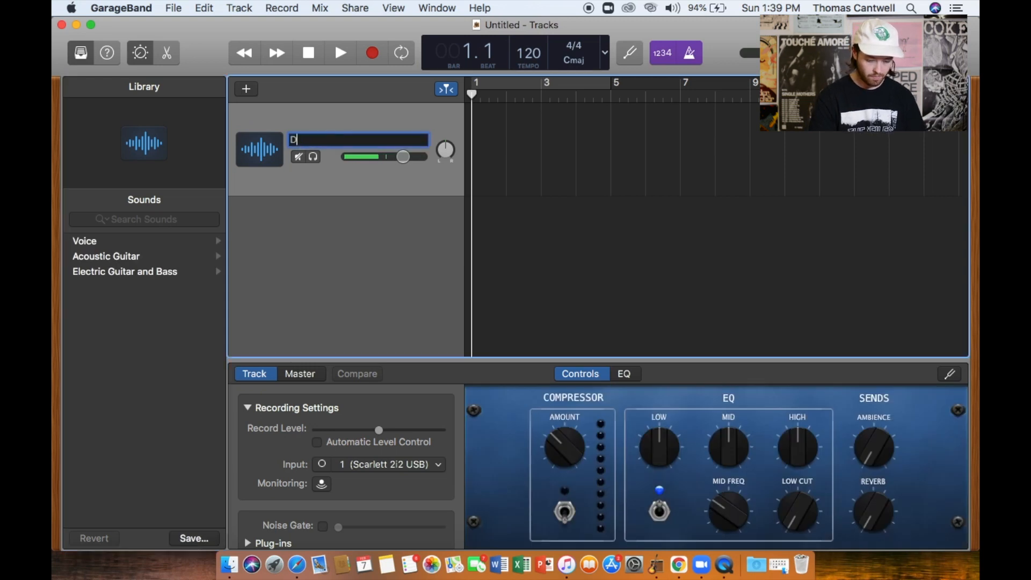
left_click(353, 246)
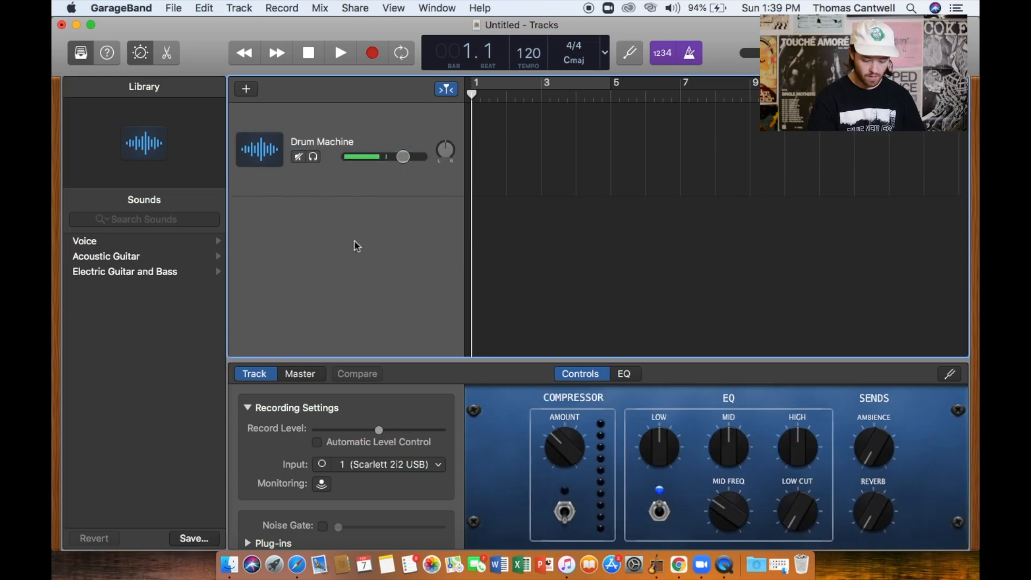
- Import the two newest WAV recordings from Downloads onto the Drum Machine track, placing the short one at bar 1 and the long one at bar 5
left_click(754, 538)
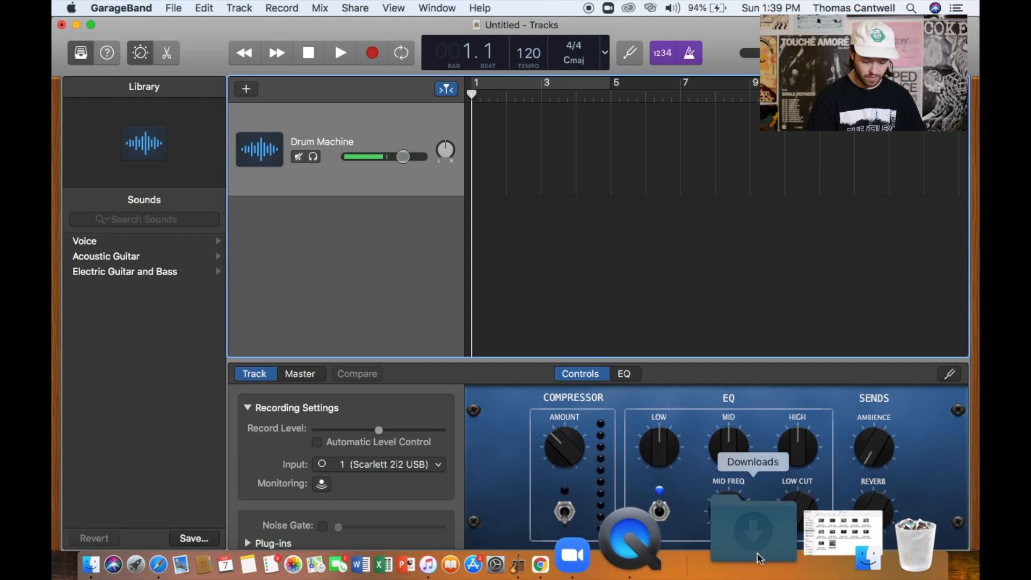
left_click_drag(795, 446, 472, 158)
left_click(750, 529)
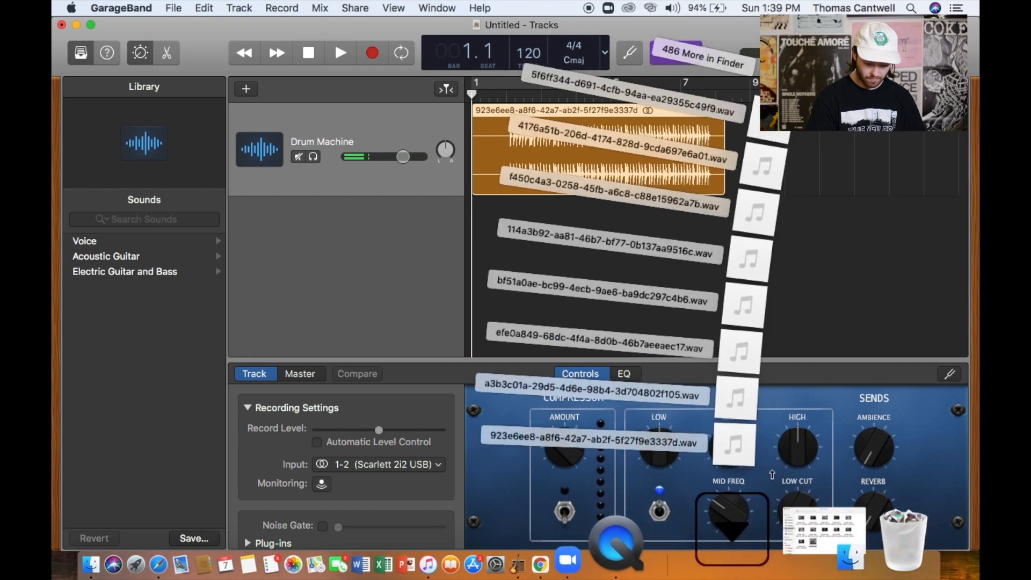
left_click_drag(779, 398, 752, 162)
mouse_move(581, 160)
left_mouse_down()
mouse_move(961, 162)
mouse_move(584, 158)
left_mouse_up()
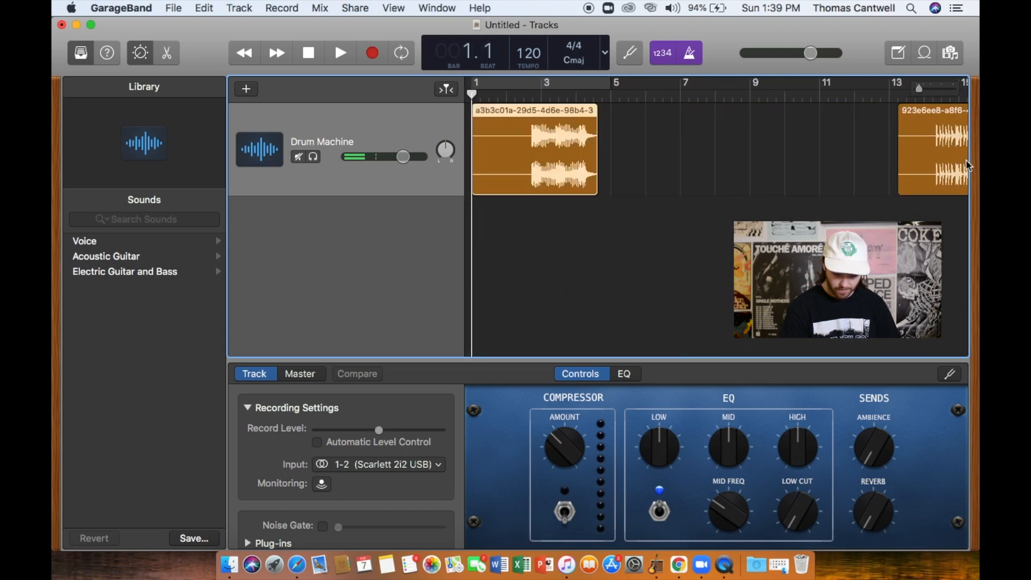
left_click_drag(924, 161, 638, 162)
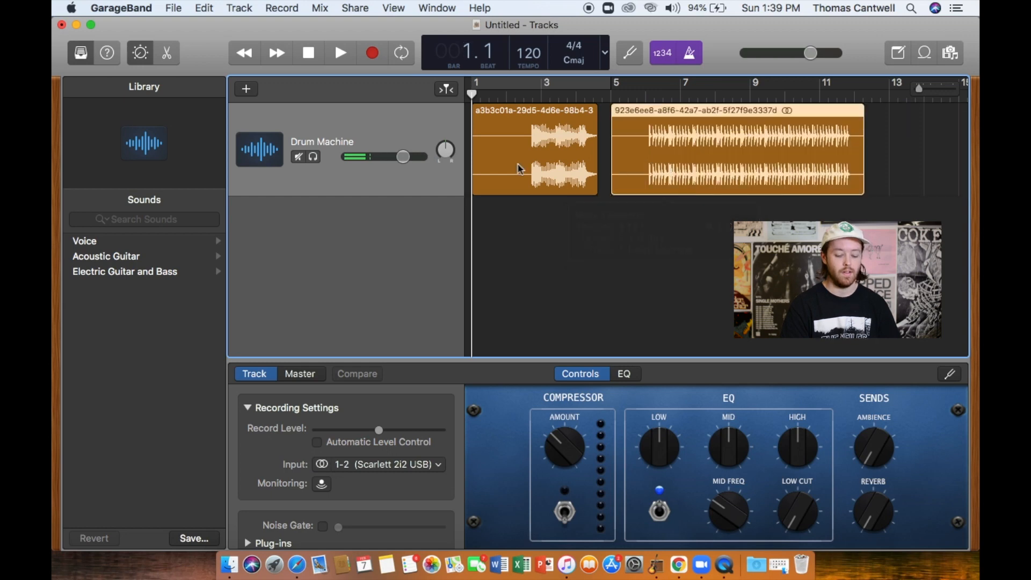
- Trim the silence before the first hit of the short region, set it back at bar 1, and play it briefly
mouse_move(486, 183)
left_mouse_down()
mouse_move(545, 186)
mouse_move(491, 184)
left_mouse_up()
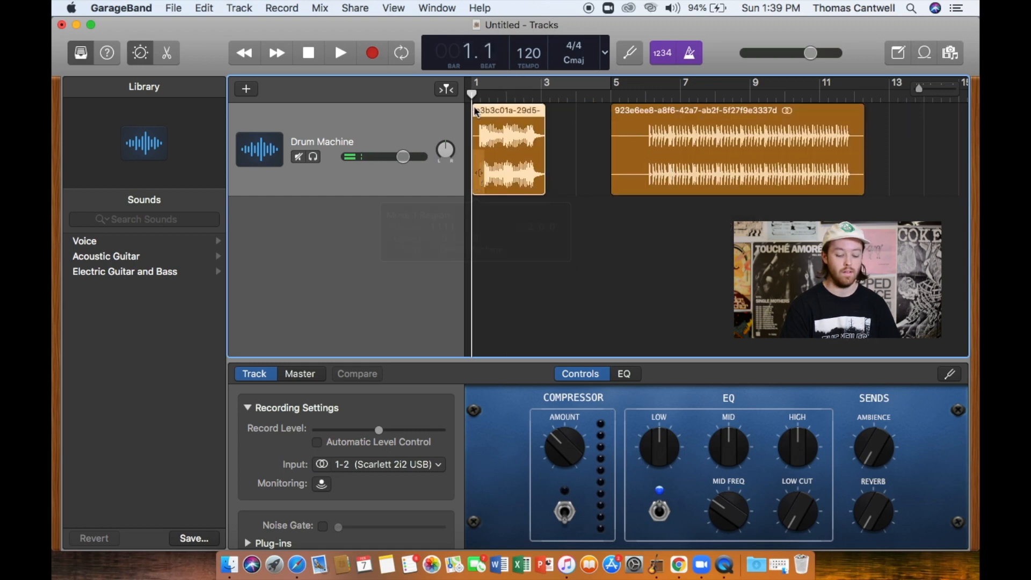
left_click(340, 53)
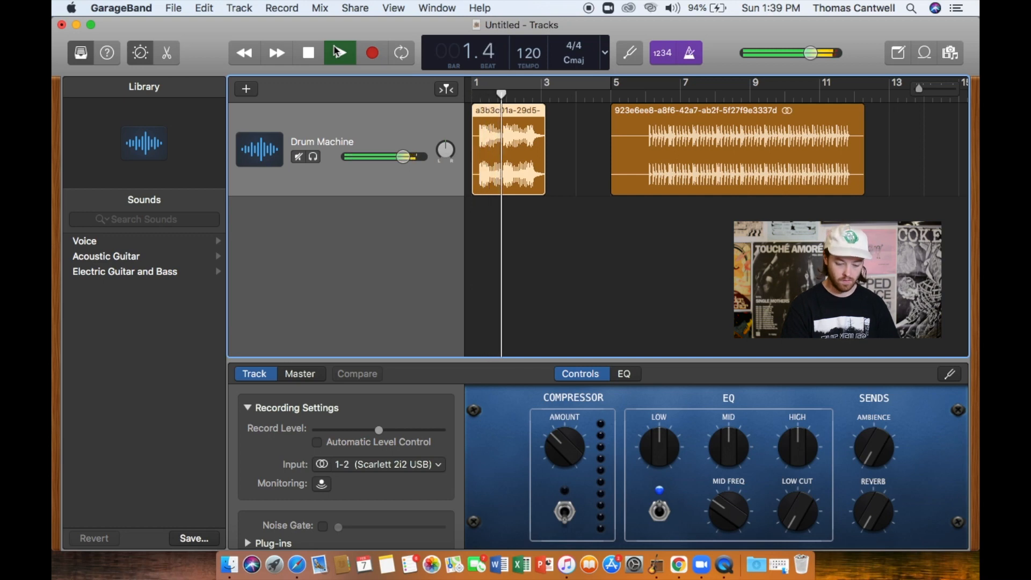
left_click(338, 53)
- Trim the short region's remaining lead-in closer to its first hit, and play it from bar 1 with the metronome off
key("super+Right")
key("super+Right")
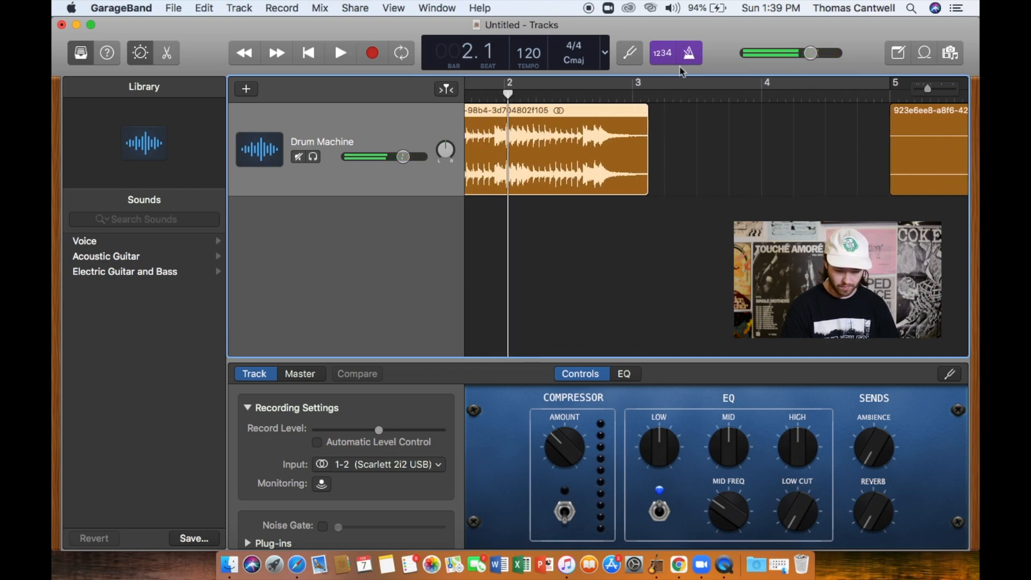
scroll(540, 160, "left", 3)
left_click_drag(475, 183, 508, 188)
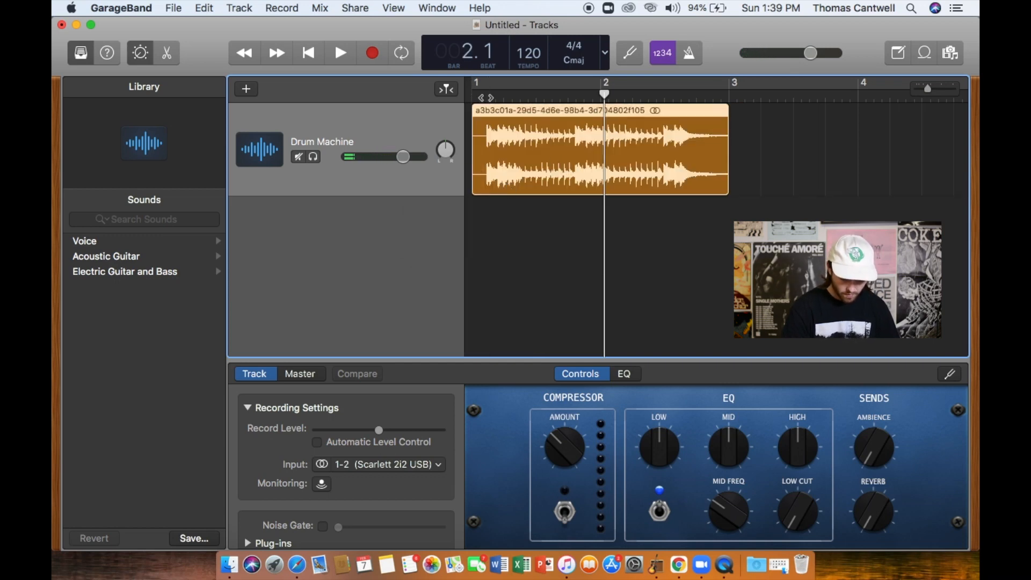
key("space")
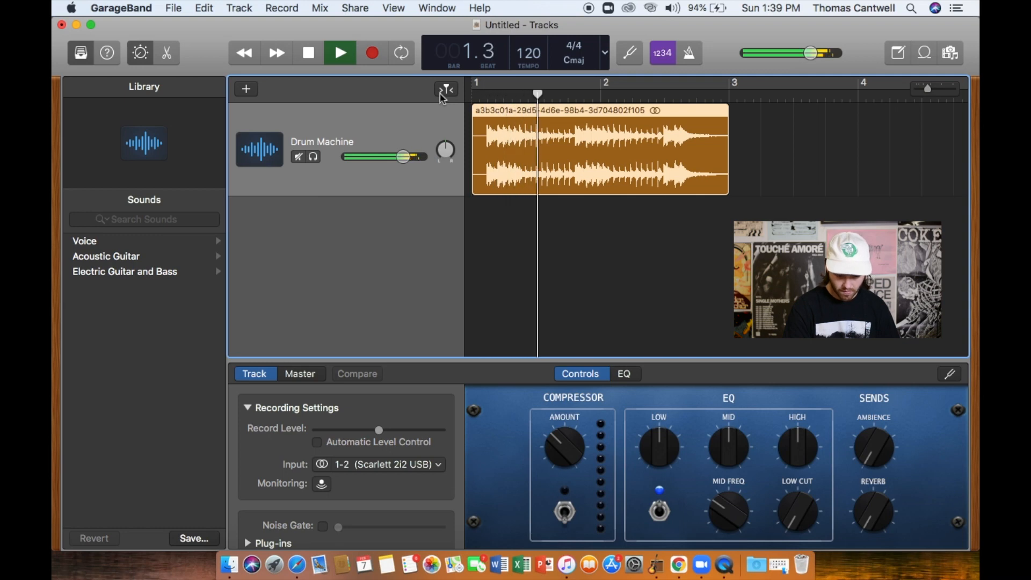
key("space")
- Shorten the short region from its end so that it stops around the crash hit after beat 1.4
key("super+Right")
key("super+Right")
key("super+Right")
key("super+Right")
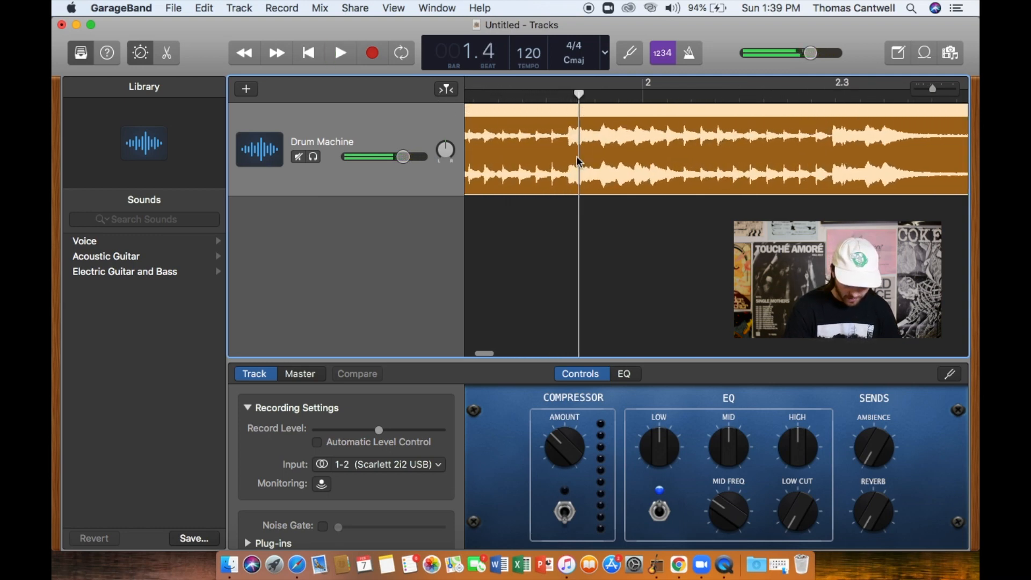
scroll(712, 156, "right", 5)
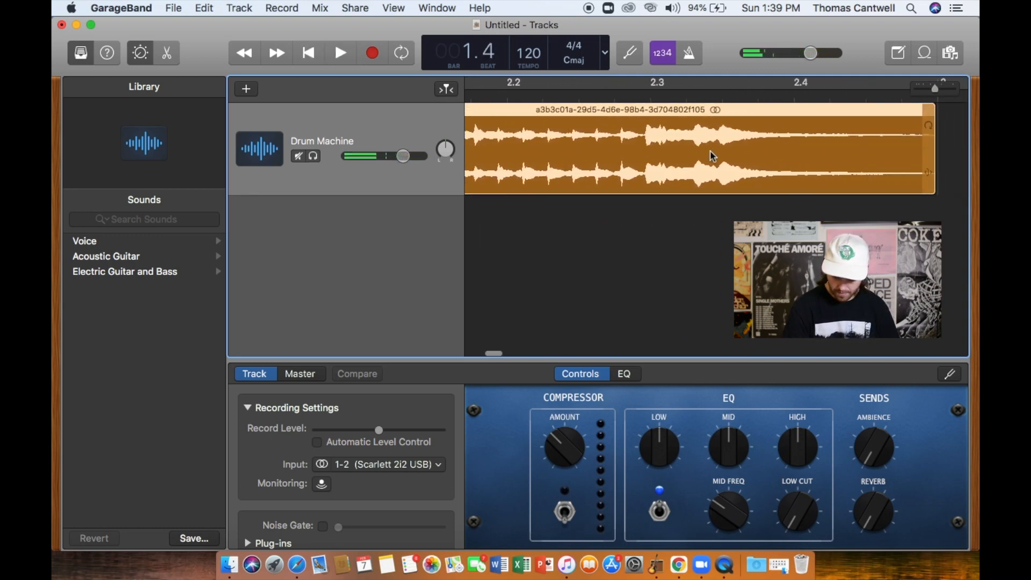
left_click_drag(881, 171, 574, 175)
scroll(574, 174, "left", 6)
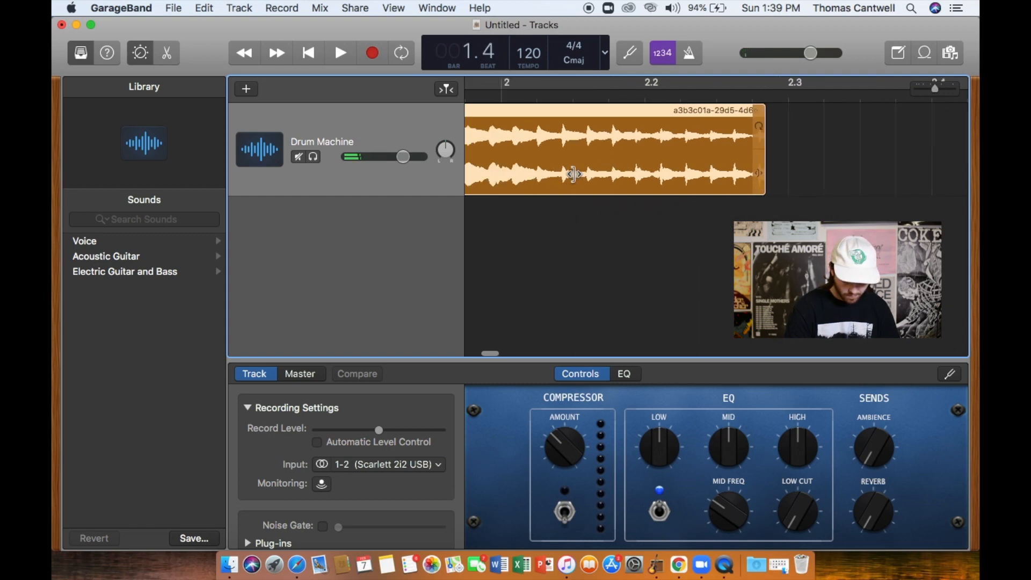
scroll(575, 174, "right", 3)
scroll(683, 178, "right", 2)
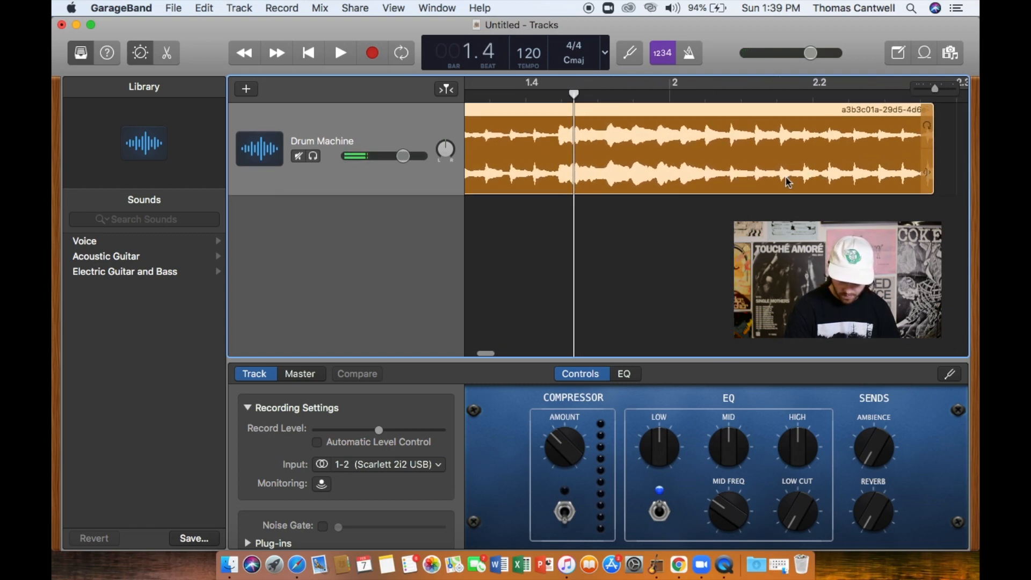
left_click_drag(928, 176, 563, 181)
- Fine-trim the short region's end to just before the crash hit near 1.4.2
key("super+Right")
scroll(563, 182, "up", 5)
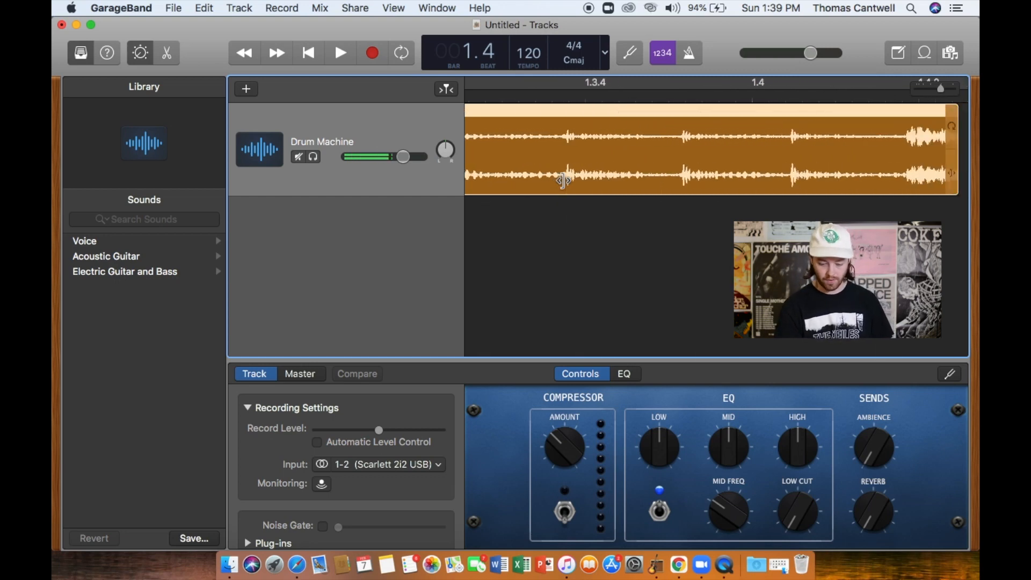
scroll(563, 181, "down", 2)
scroll(563, 181, "right", 2)
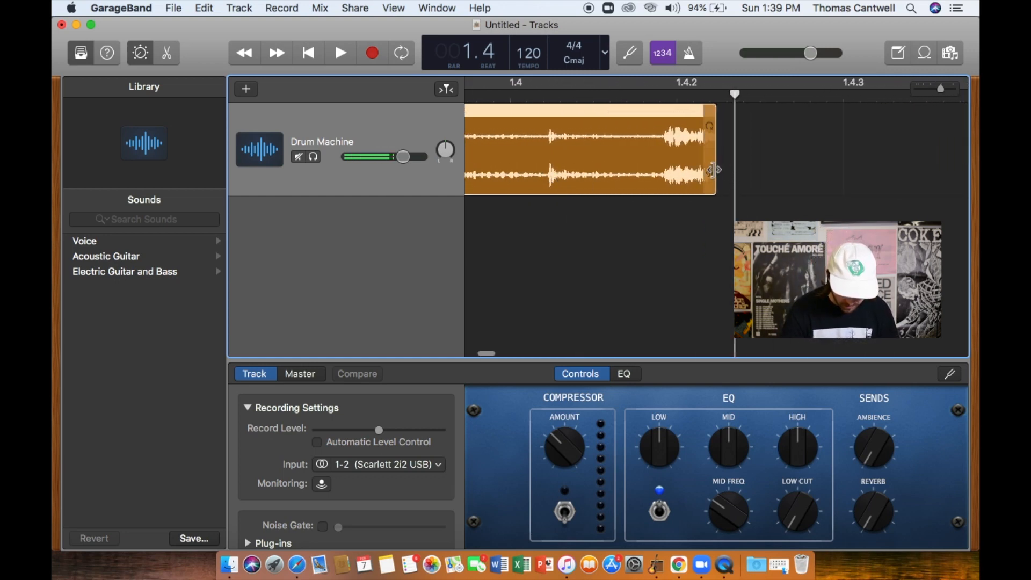
left_click_drag(712, 173, 656, 188)
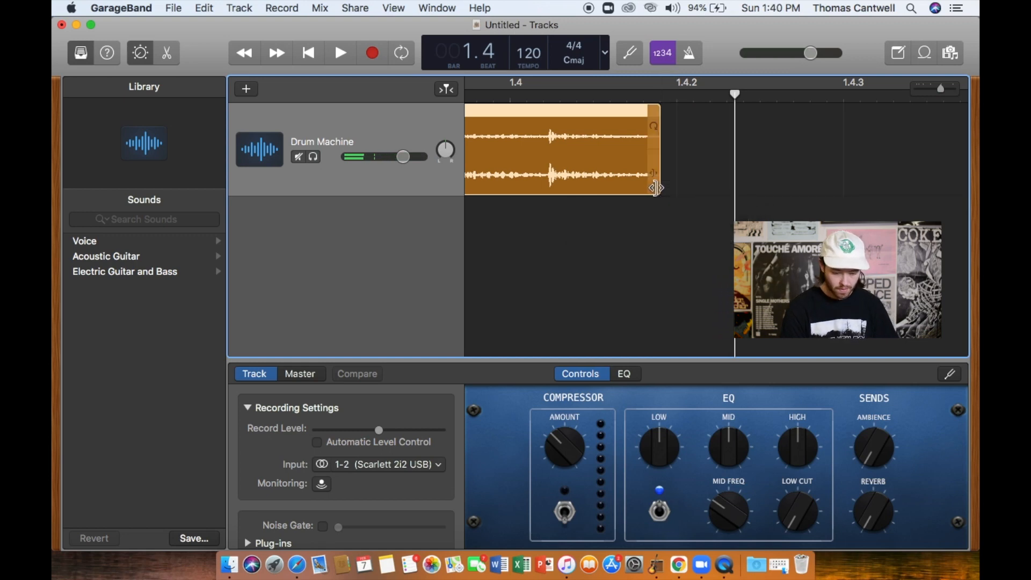
- Move the long beat region from bar 5 to about bar 2, close behind the short fill region
scroll(657, 188, "right", 5)
scroll(656, 188, "down", 3)
scroll(656, 187, "right", 5)
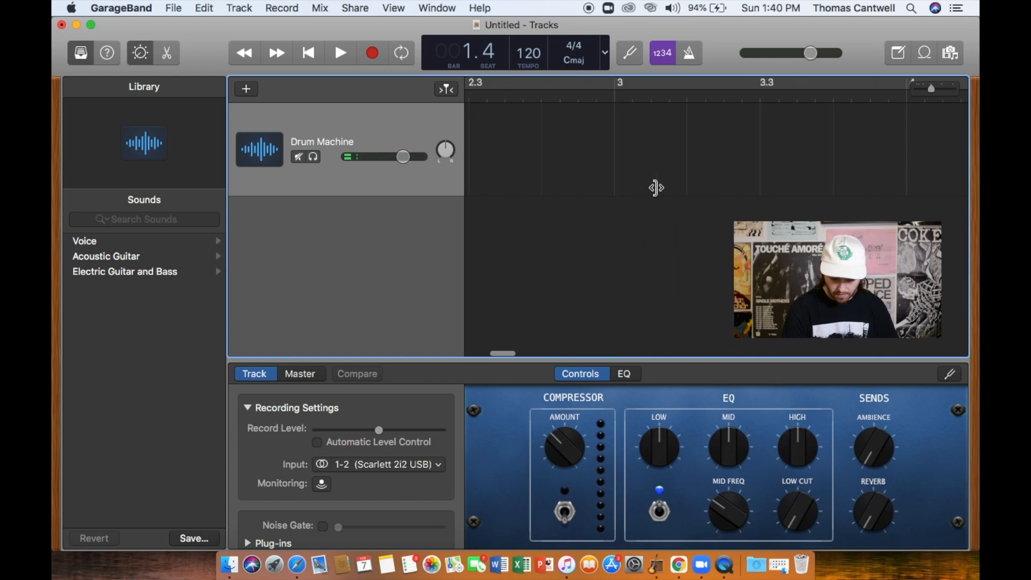
scroll(657, 187, "down", 3)
scroll(657, 187, "left", 3)
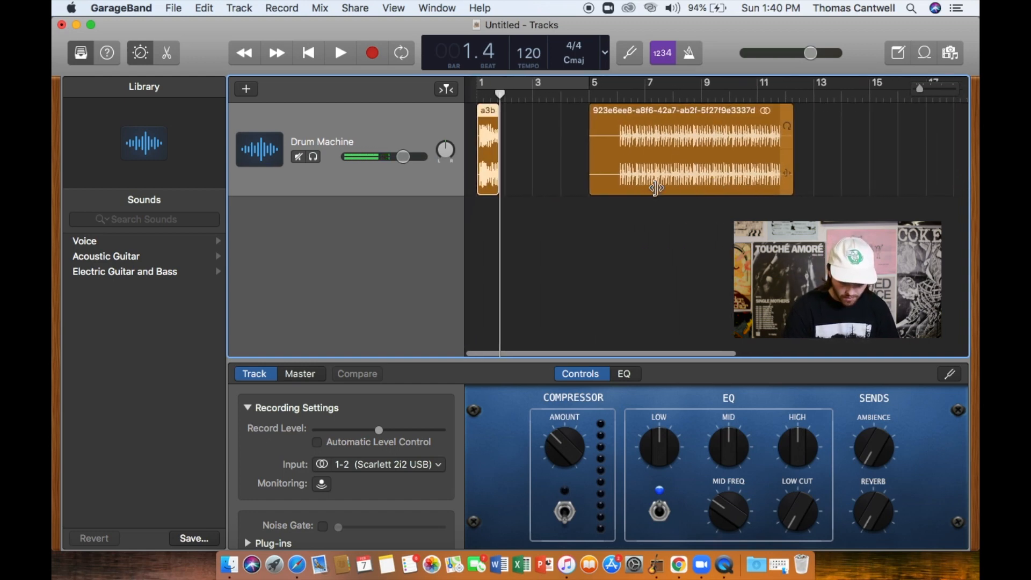
left_click_drag(689, 167, 602, 169)
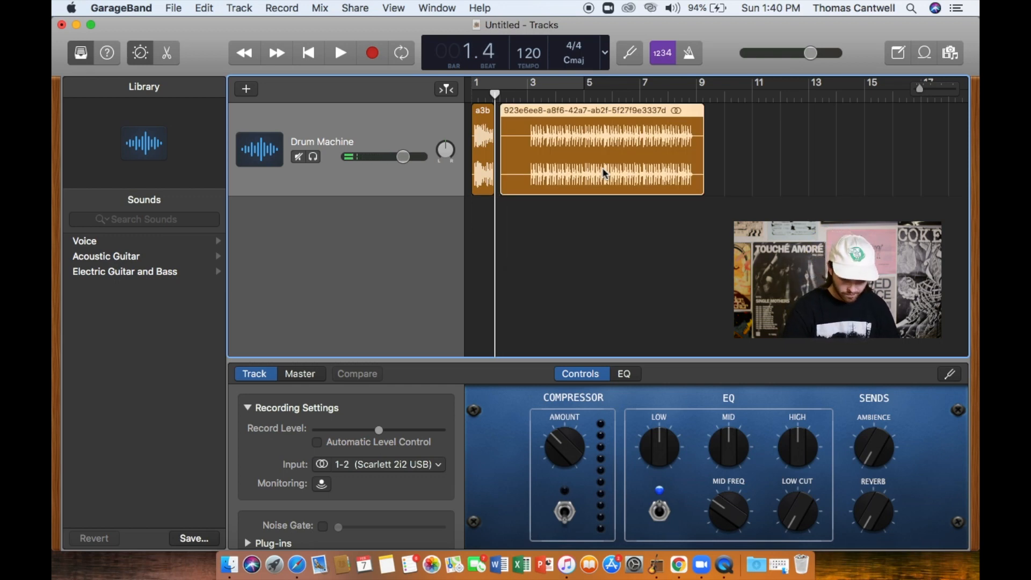
- Trim the leading silence off the long region and butt its start against the end of the short region
key("super+Right")
key("super+Right")
left_click_drag(524, 178, 554, 175)
scroll(553, 174, "left", 4)
scroll(553, 173, "up", 5)
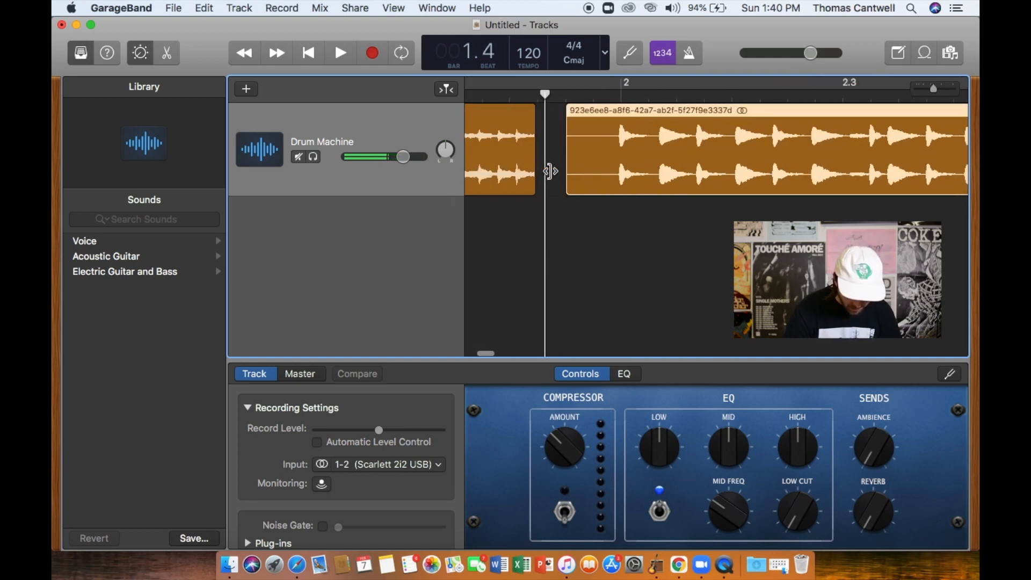
scroll(549, 171, "up", 3)
left_click_drag(576, 181, 657, 179)
left_click_drag(744, 173, 621, 179)
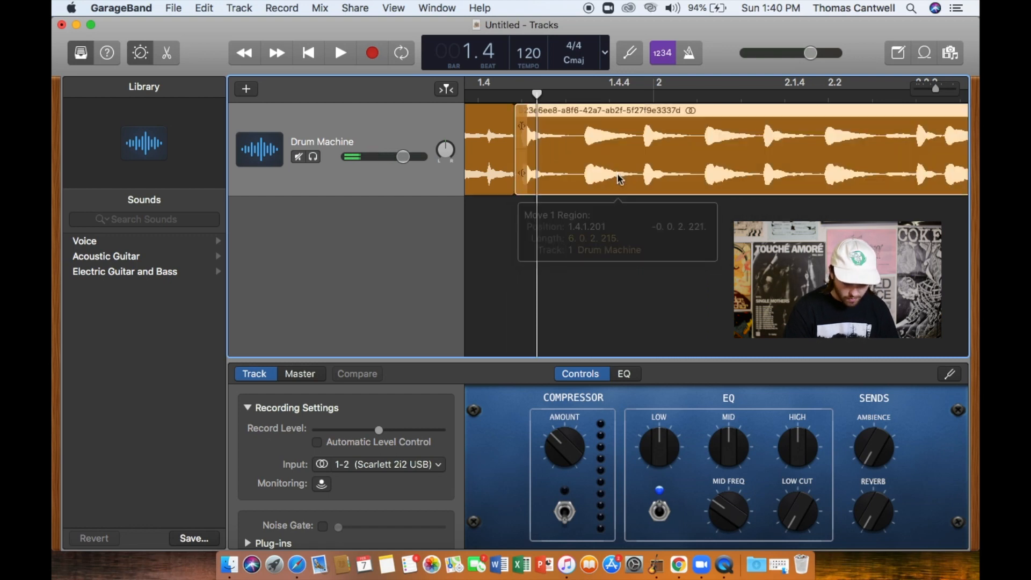
- Play the joined fill and beat regions from the start to check the transition and timing
left_click(317, 57)
left_click(329, 53)
scroll(497, 173, "down", 3)
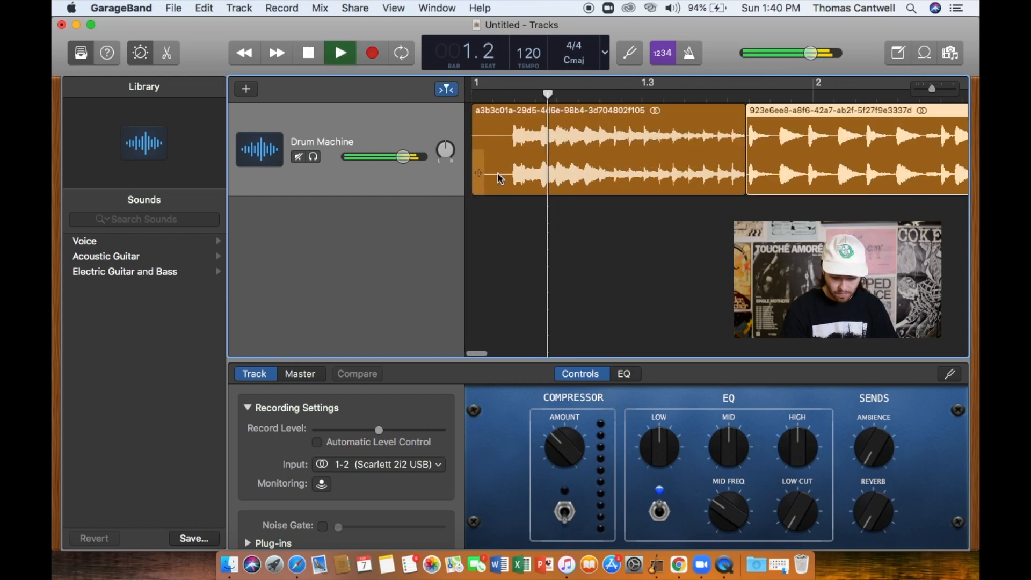
scroll(638, 218, "down", 3)
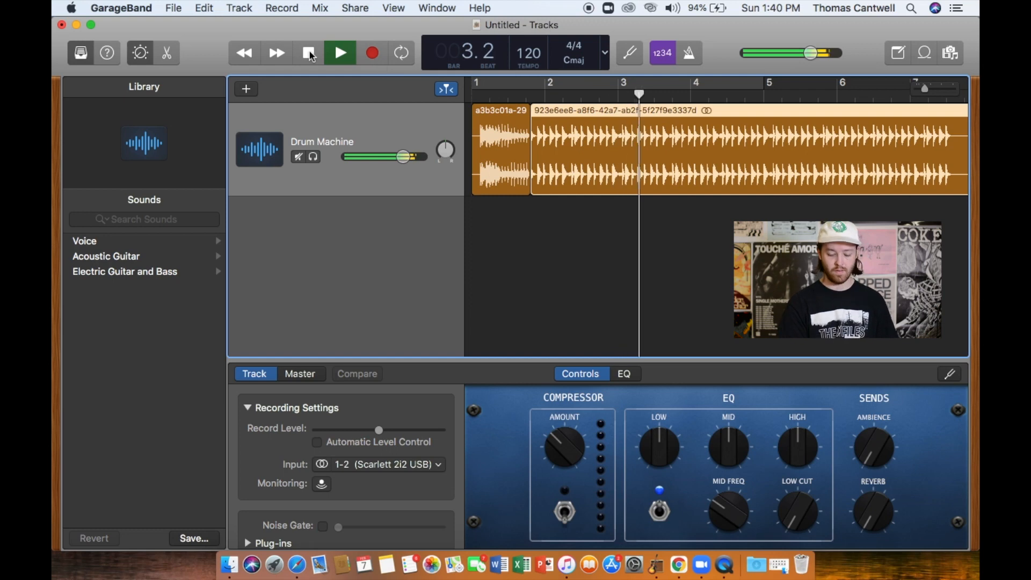
scroll(628, 182, "right", 3)
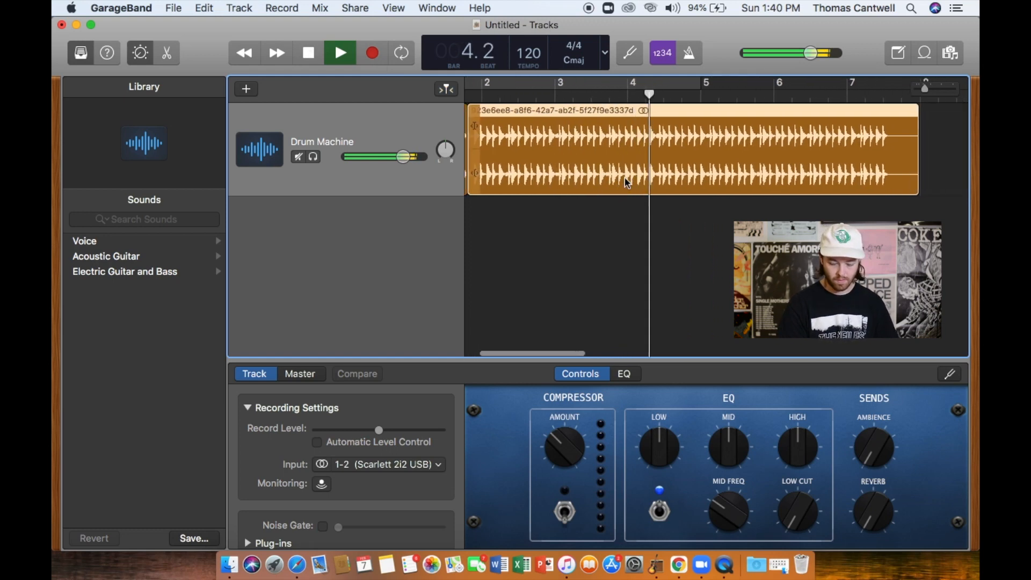
scroll(627, 182, "left", 2)
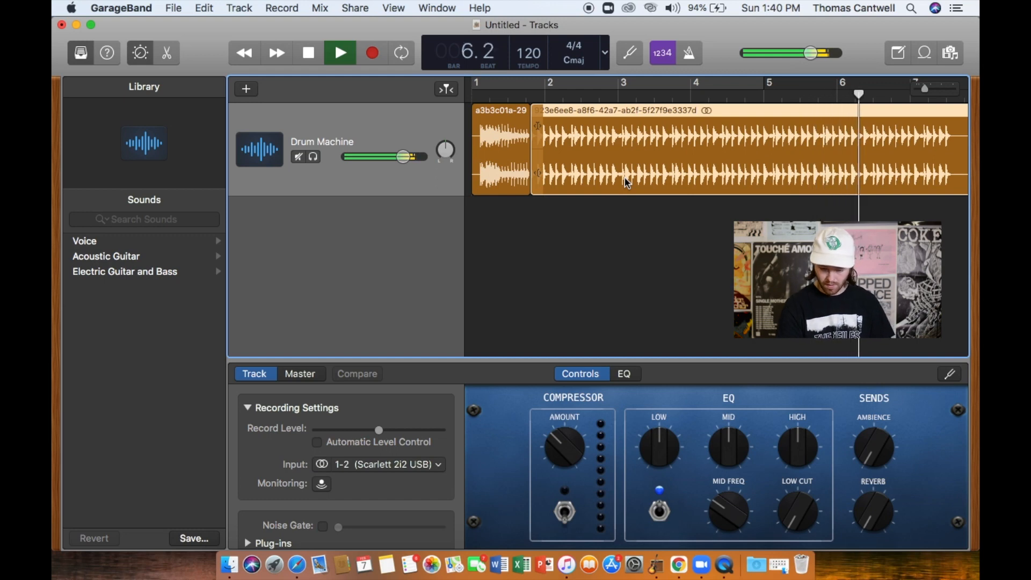
scroll(625, 180, "right", 1)
scroll(625, 180, "left", 1)
- Paste a copy of the short fill region near bar 8 and move it over the final hits of the long region, starting at about beat 6.3
left_click(489, 141)
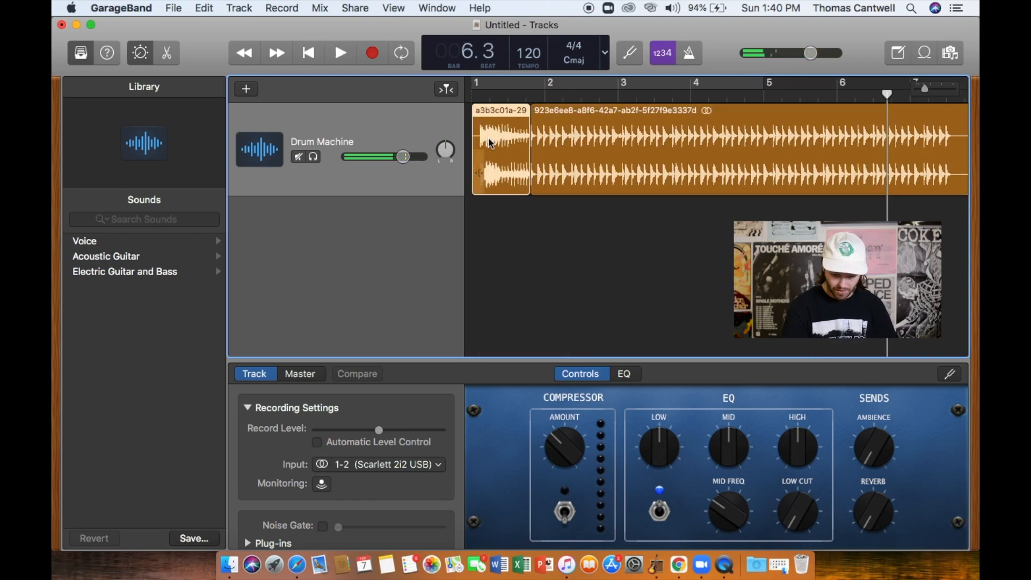
scroll(488, 141, "right", 5)
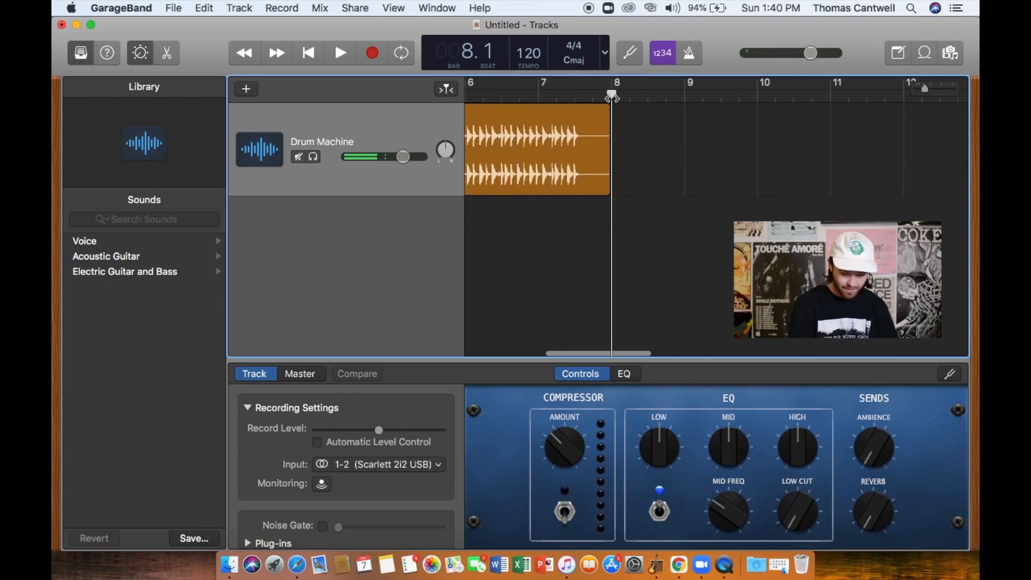
key("super+v")
left_click_drag(650, 173, 554, 173)
- Delete the leftover silent tail after the pasted fill, and play the transition into the fill from about beat 5.4
left_click(591, 181)
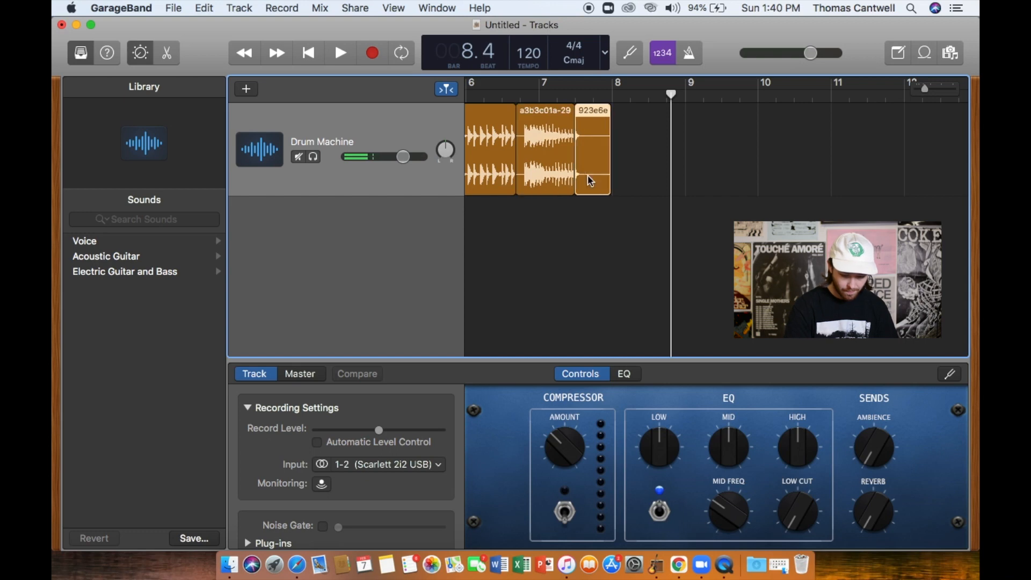
key("Delete")
scroll(547, 126, "left", 3)
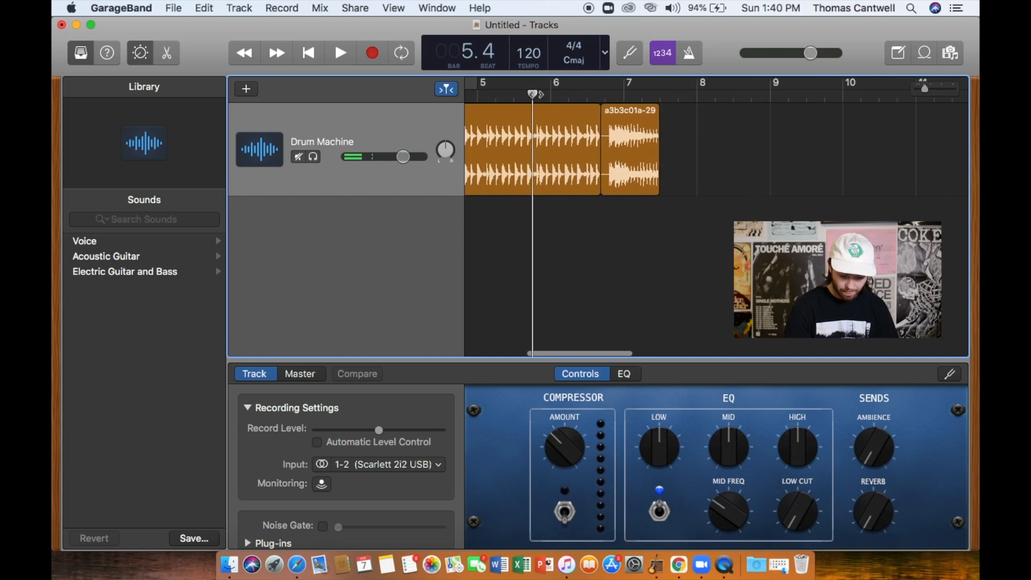
key("space")
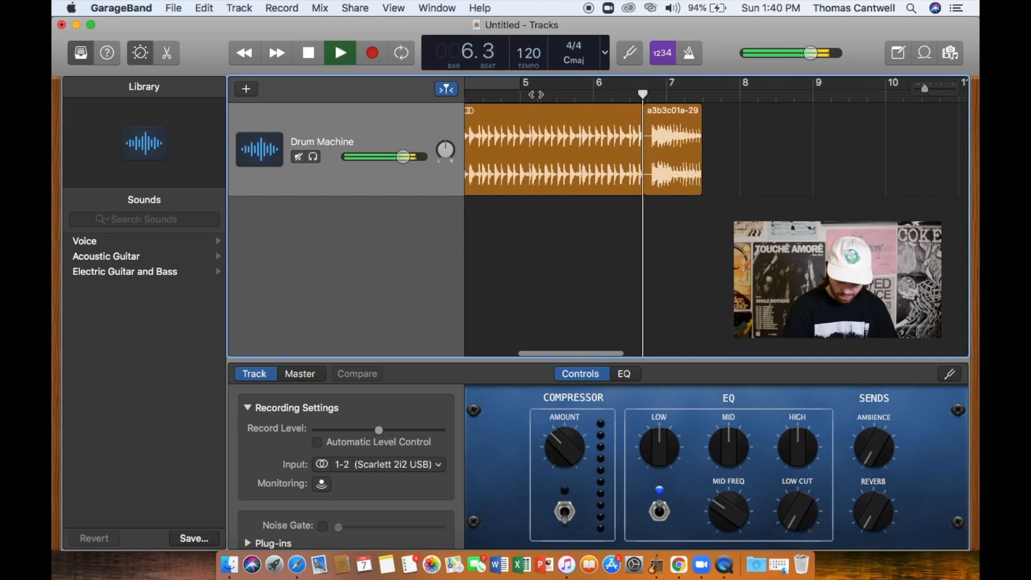
key("space")
- Trim the leading silence of the pasted fill region so that it starts at its first hit
key("super+Right")
key("super+Right")
key("super+Right")
key("super+Right")
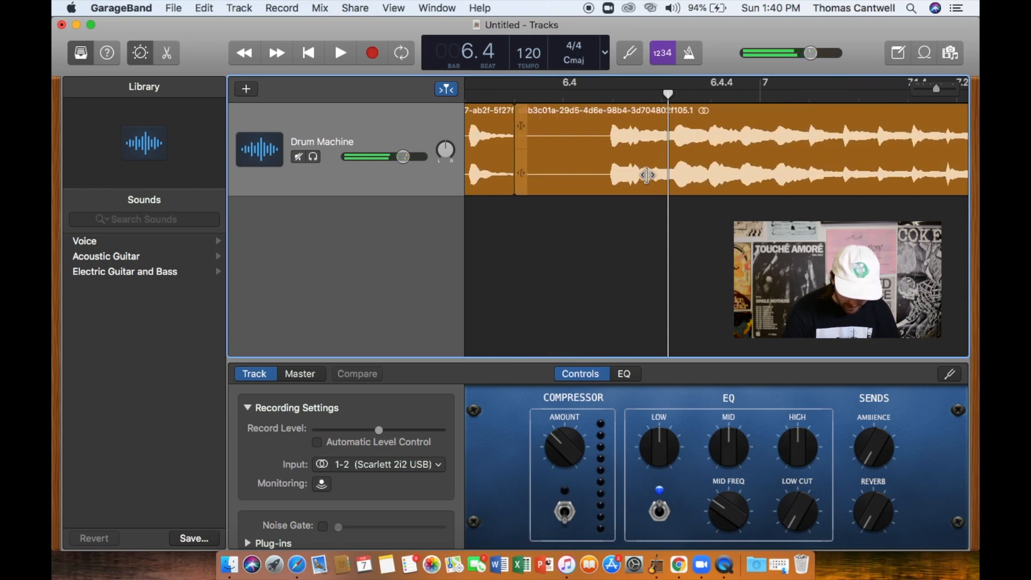
left_click_drag(517, 173, 615, 181)
key("super+Left")
key("super+Left")
key("super+Left")
key("super+Left")
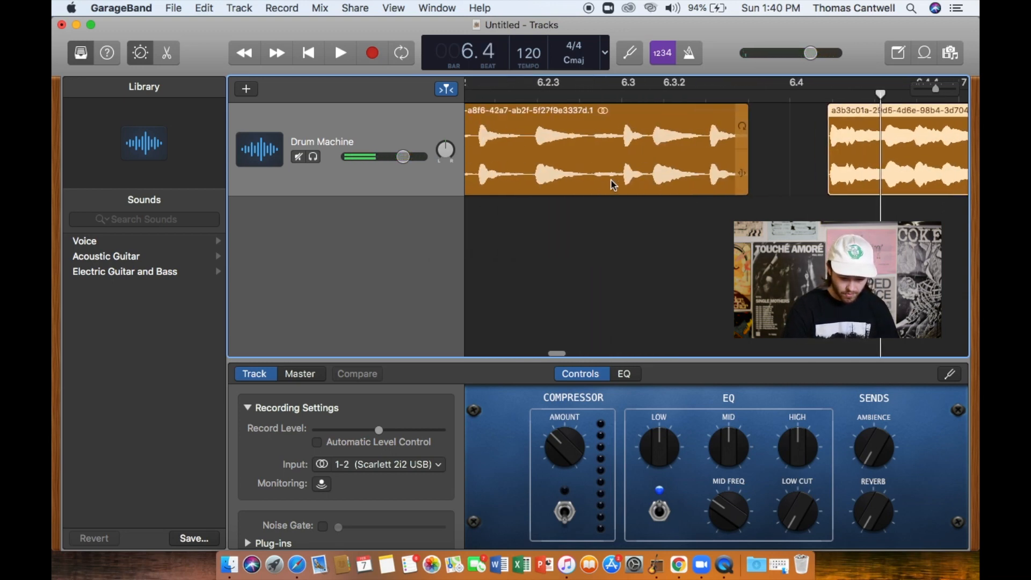
- Play the track from the start up to the end of the long beat region at about beat 6.3
scroll(716, 150, "left", 10)
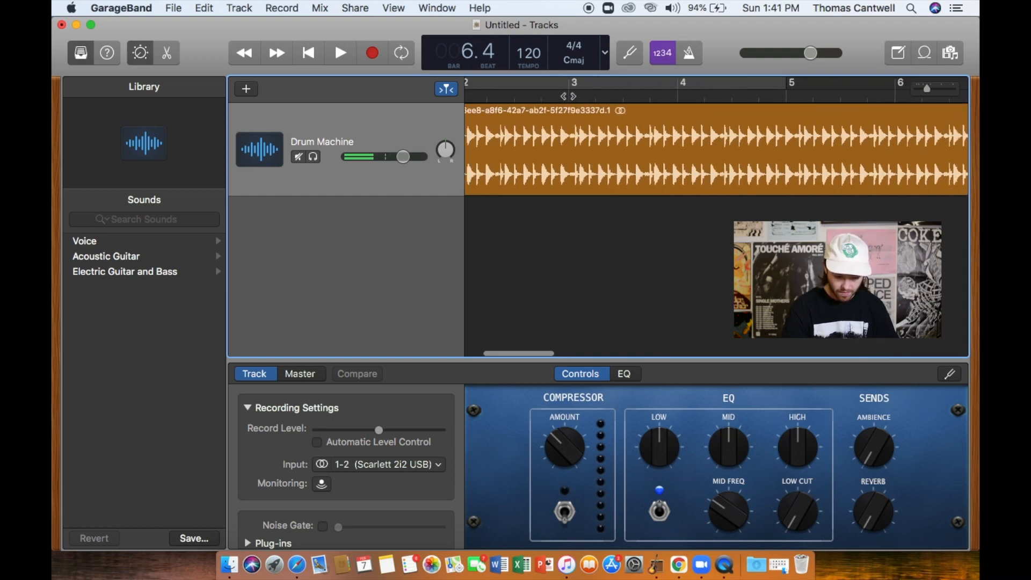
key("Return")
key("space")
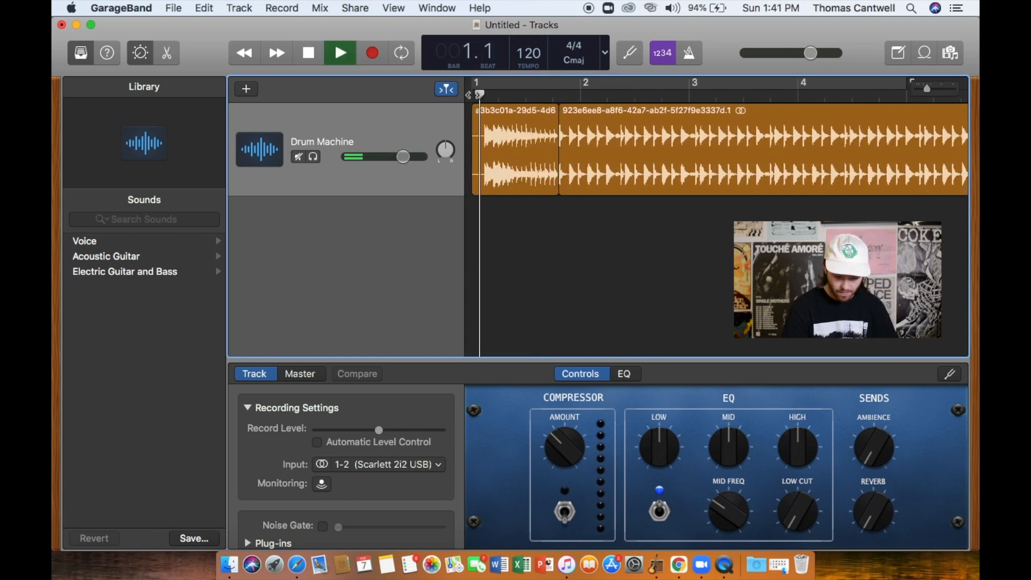
scroll(716, 151, "right", 12)
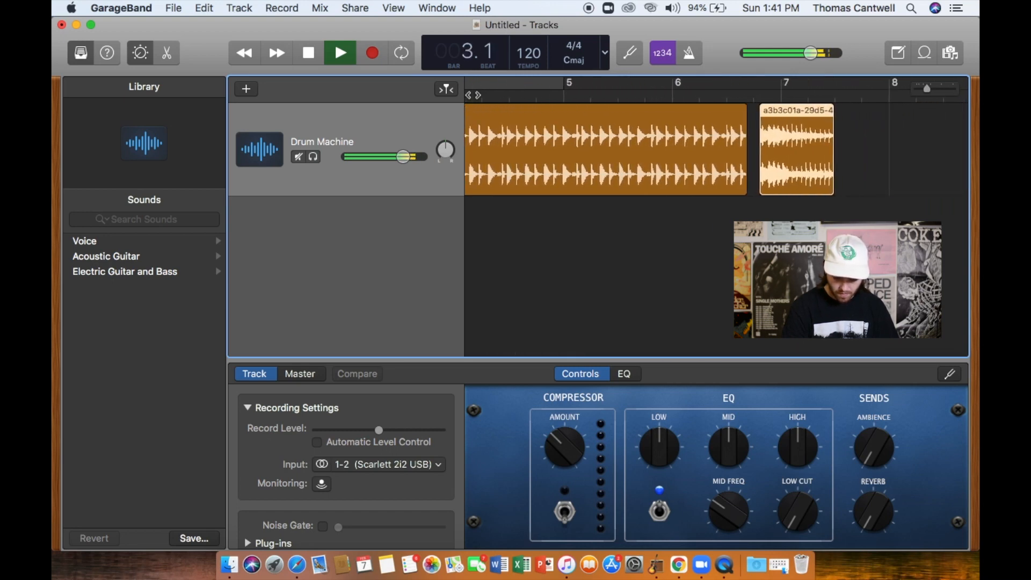
scroll(716, 150, "right", 1)
scroll(716, 150, "right", 1)
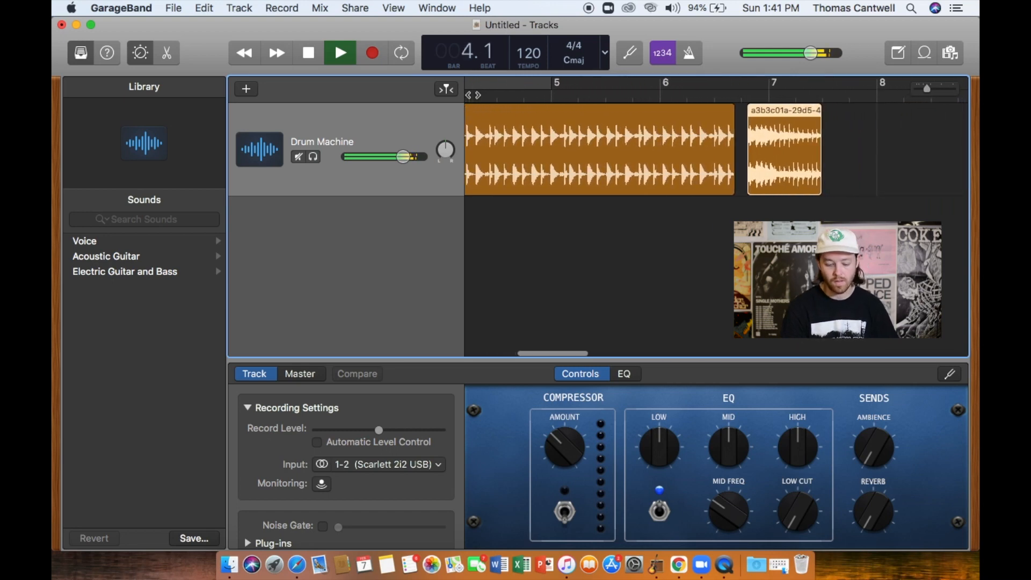
scroll(716, 150, "right", 1)
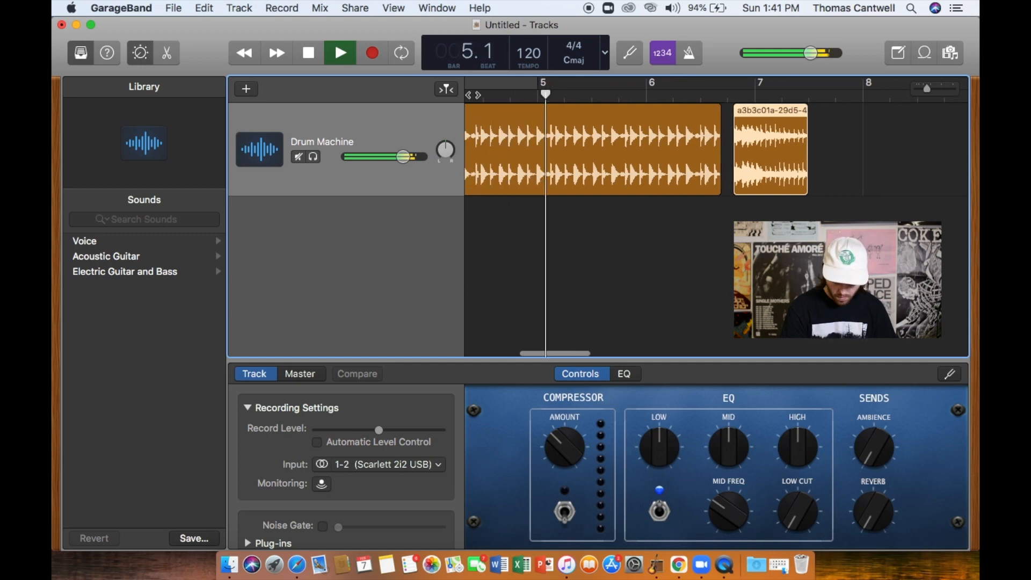
scroll(504, 159, "up", 2)
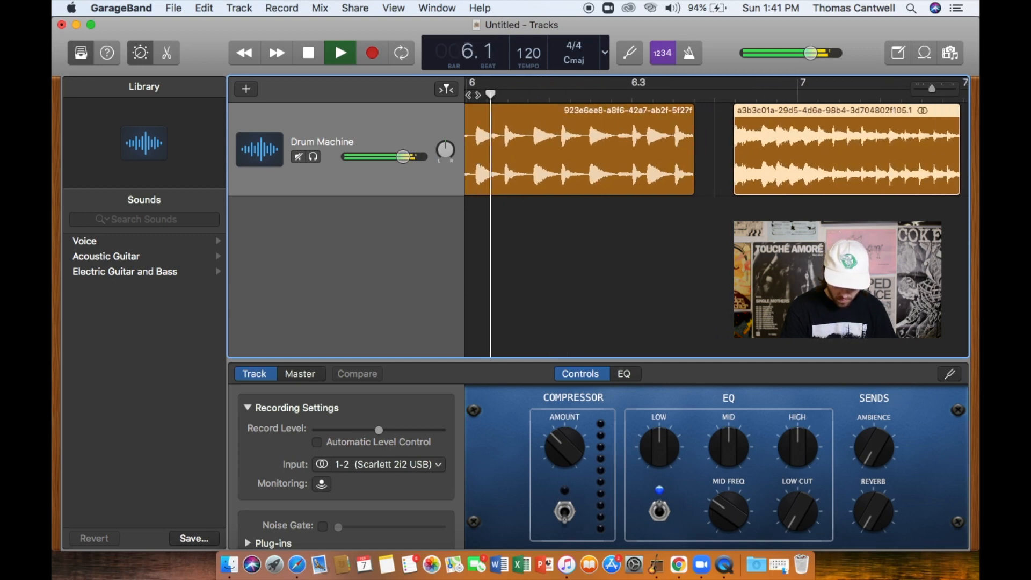
key("space")
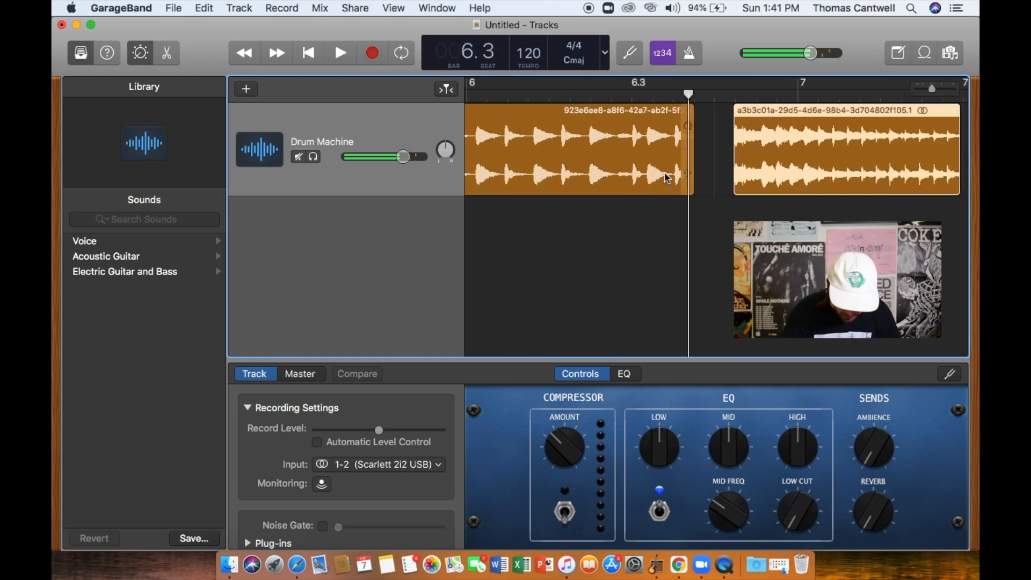
- Move the second fill region back over the end of the long beat region at about beat 6.3 and play the transition
left_click_drag(811, 178, 752, 179)
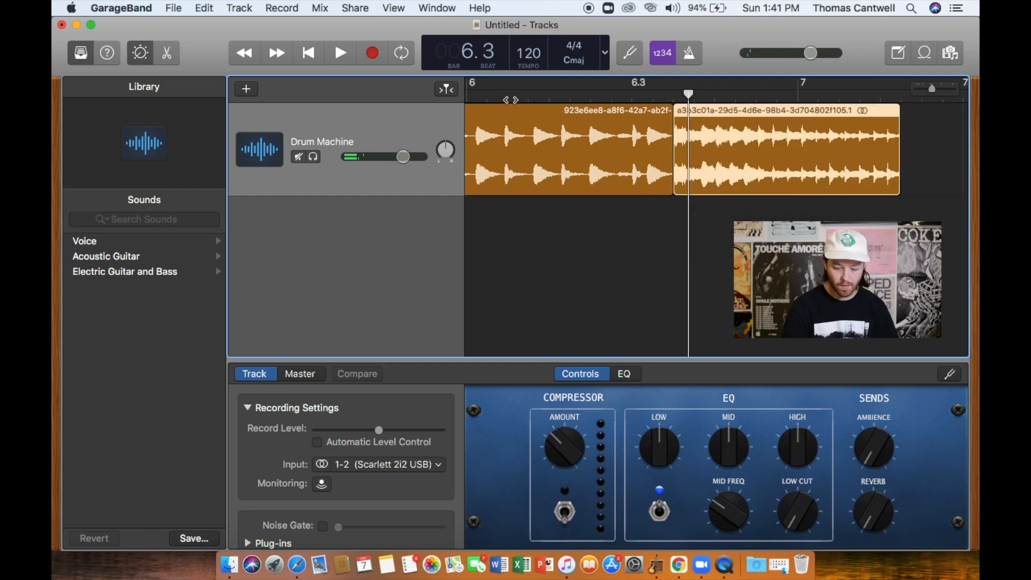
left_click(507, 100)
key("space")
scroll(508, 100, "left", 1)
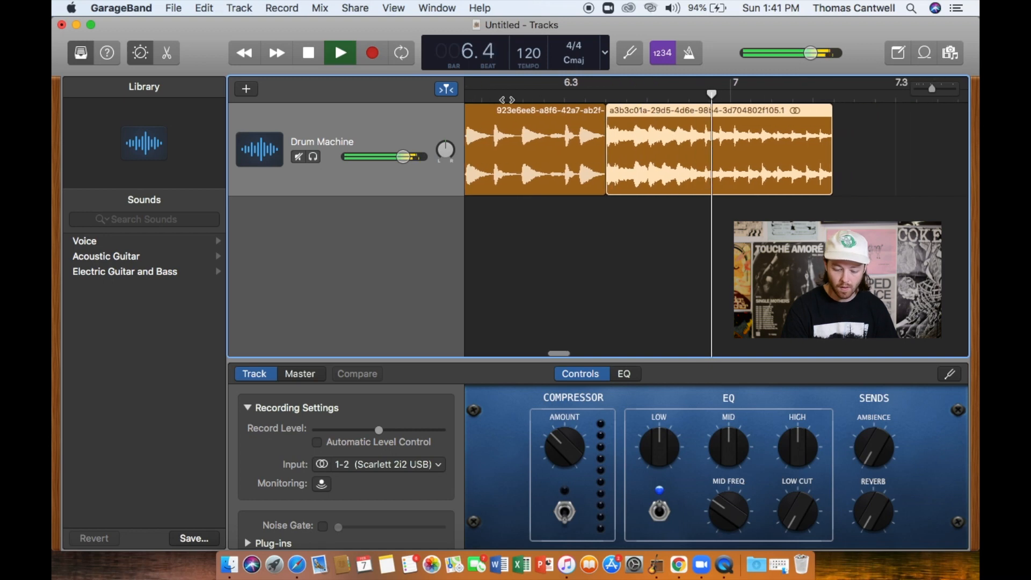
scroll(508, 100, "down", 5)
key("space")
- Paste a copy of the long beat region directly after the second fill at about beat 7.2 and play the transition
scroll(560, 108, "down", 3)
left_click(587, 140)
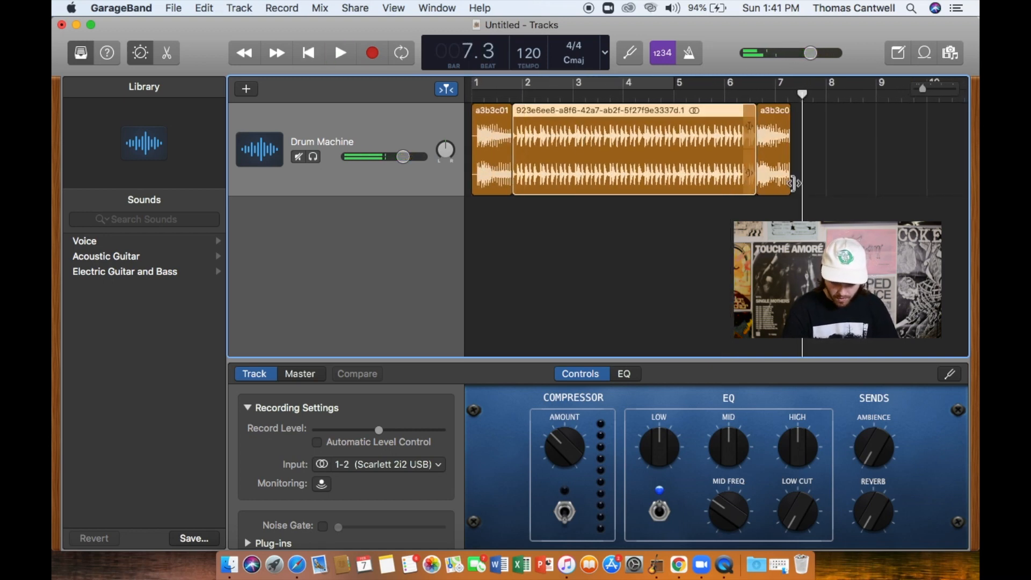
left_click(832, 129)
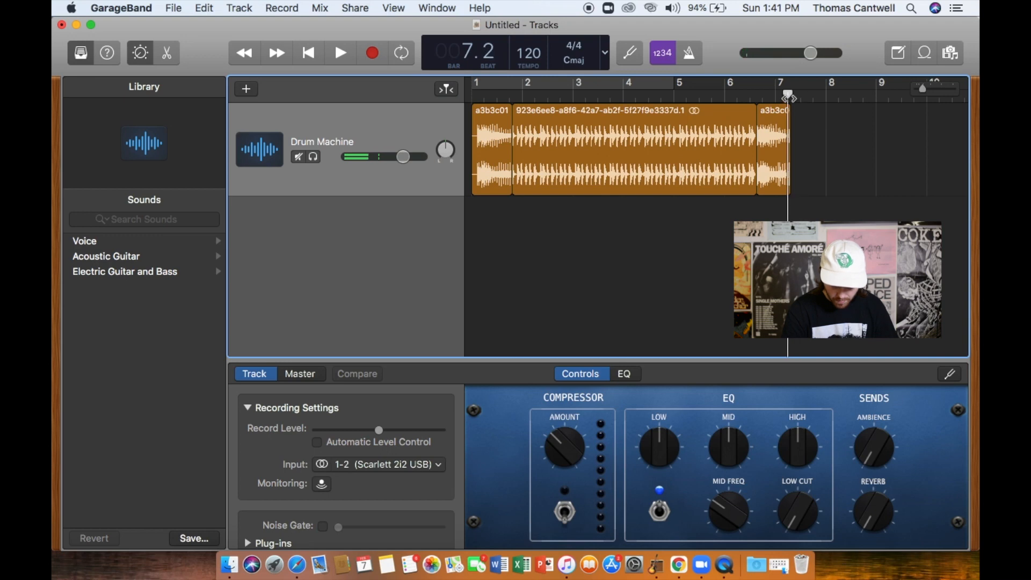
key("super+v")
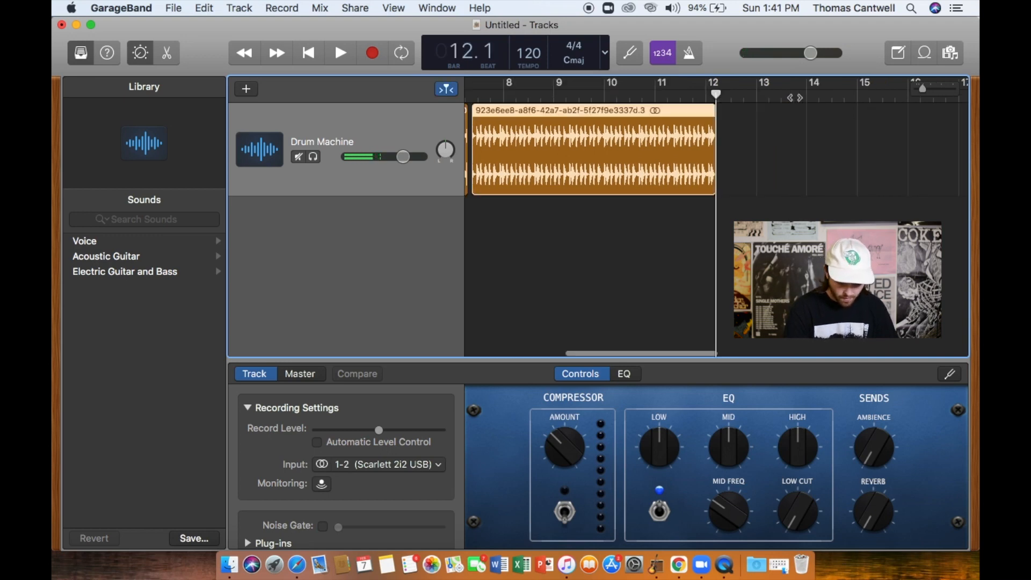
scroll(860, 168, "left", 5)
left_click_drag(860, 168, 851, 168)
key("space")
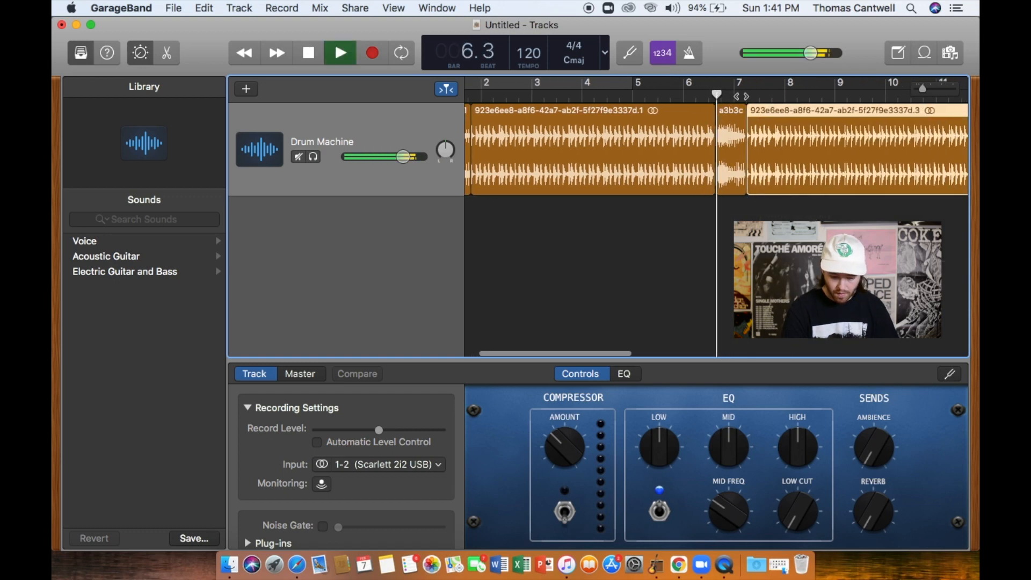
key("space")
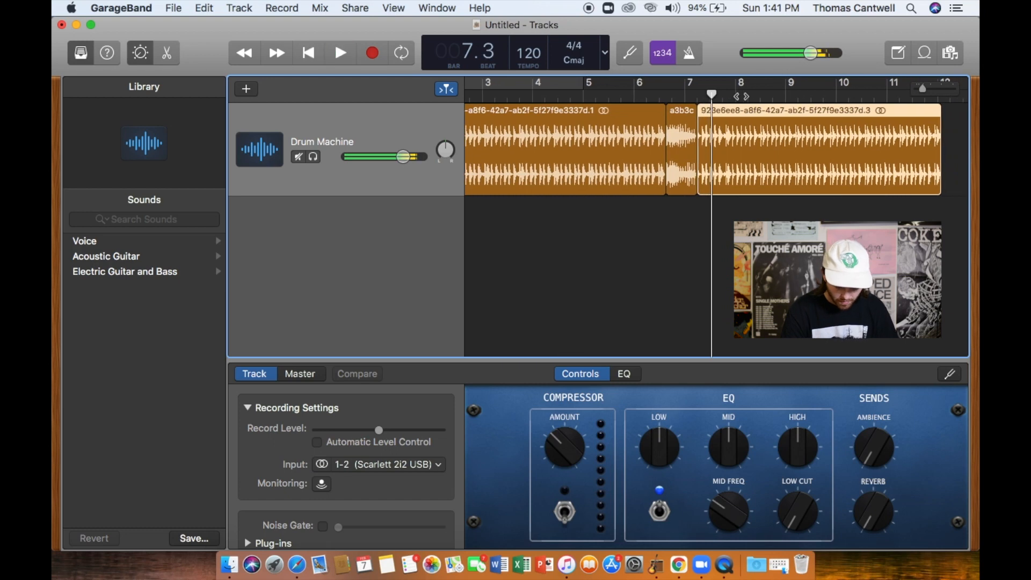
- Extend the end of the second fill slightly past beat 7.2 and move the pasted beat region right up against it
key("super+Right")
key("super+Right")
key("super+Right")
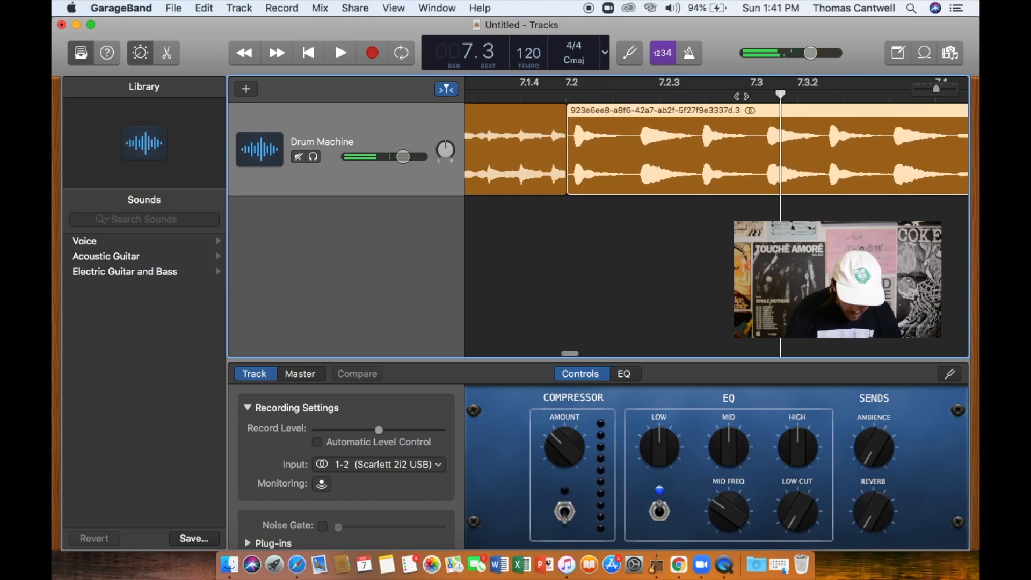
left_click_drag(676, 152, 800, 156)
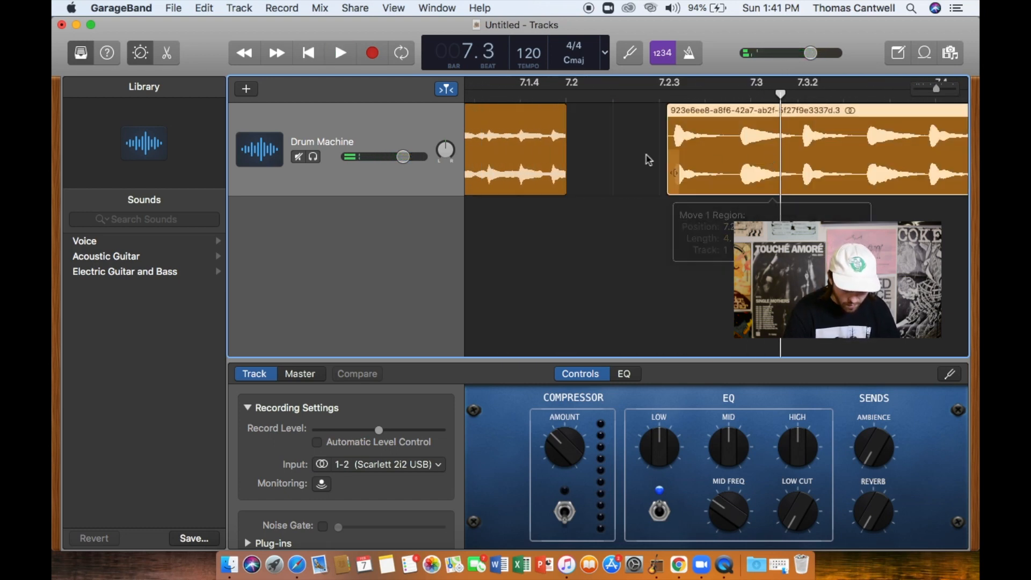
left_click_drag(559, 177, 605, 192)
left_click_drag(752, 166, 689, 169)
- Play the transition from the second fill into the pasted beat region, restarting playback from about bar 5
key("space")
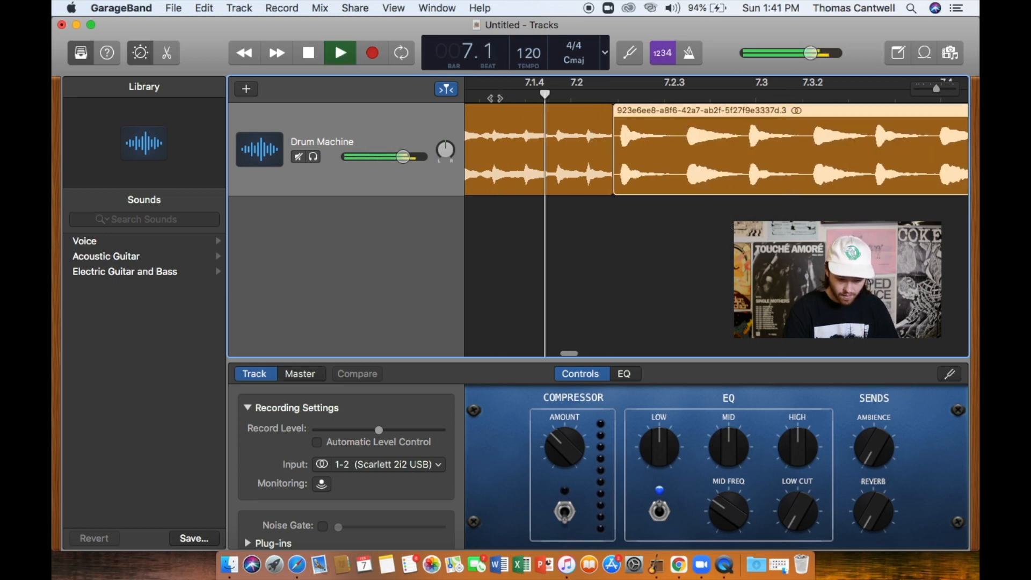
key("super+Left")
key("super+Left")
key("super+Left")
key("super+Left")
left_click(574, 96)
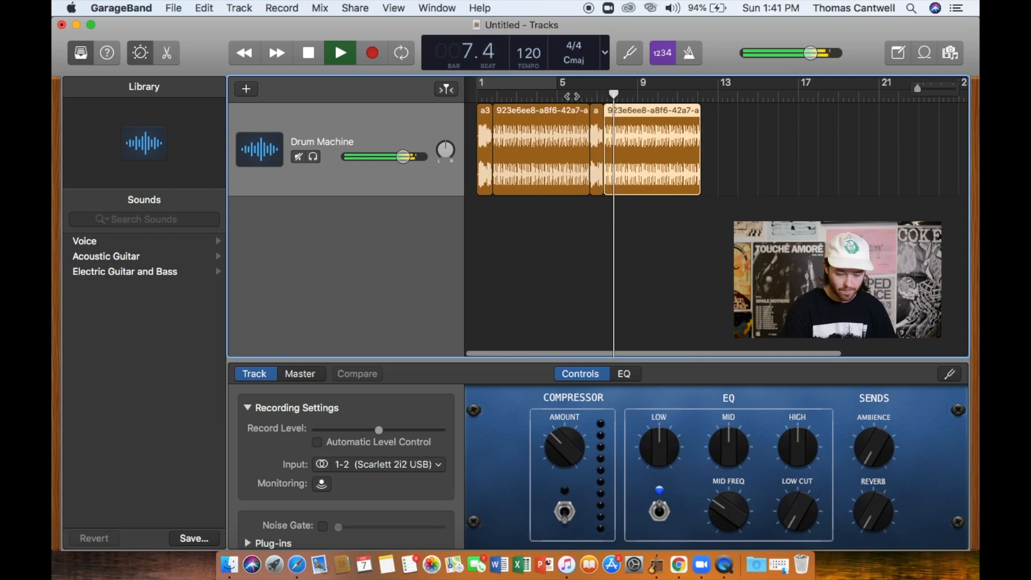
key("super+Right")
key("super+Right")
key("super+Left")
key("super+Left")
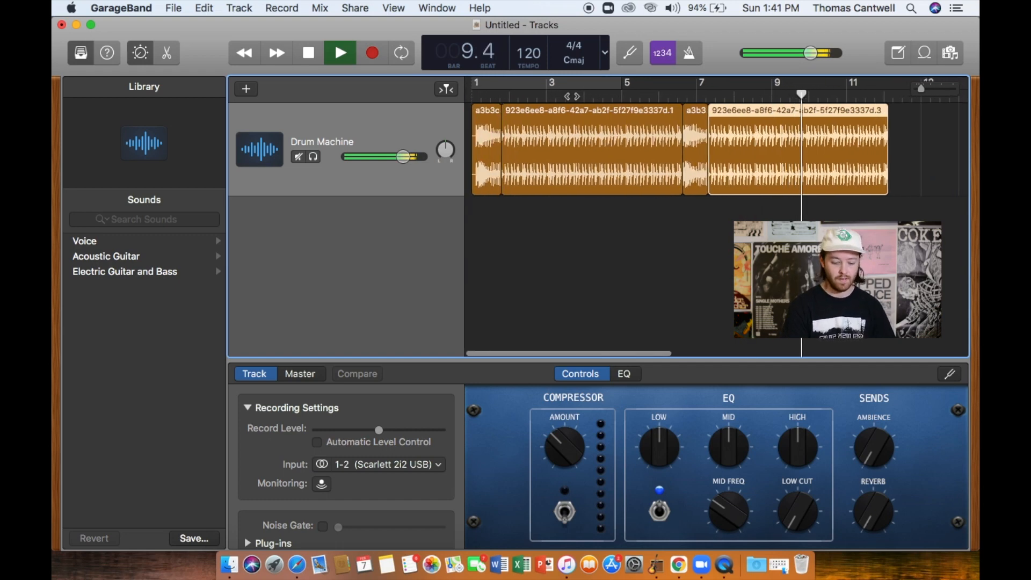
- Play the whole drum track from the beginning through to its end at about bar 12
key("space")
key("Return")
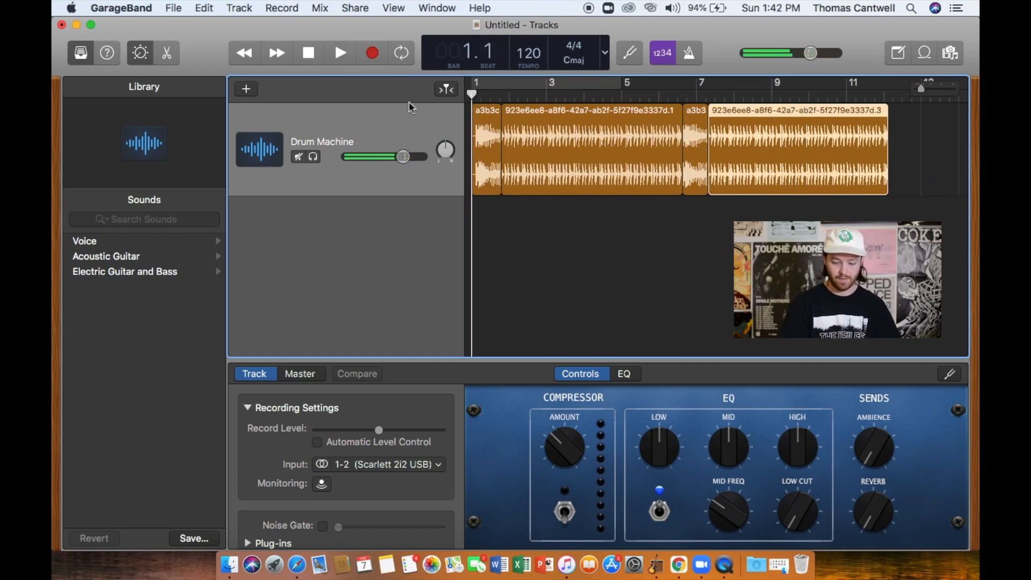
key("space")
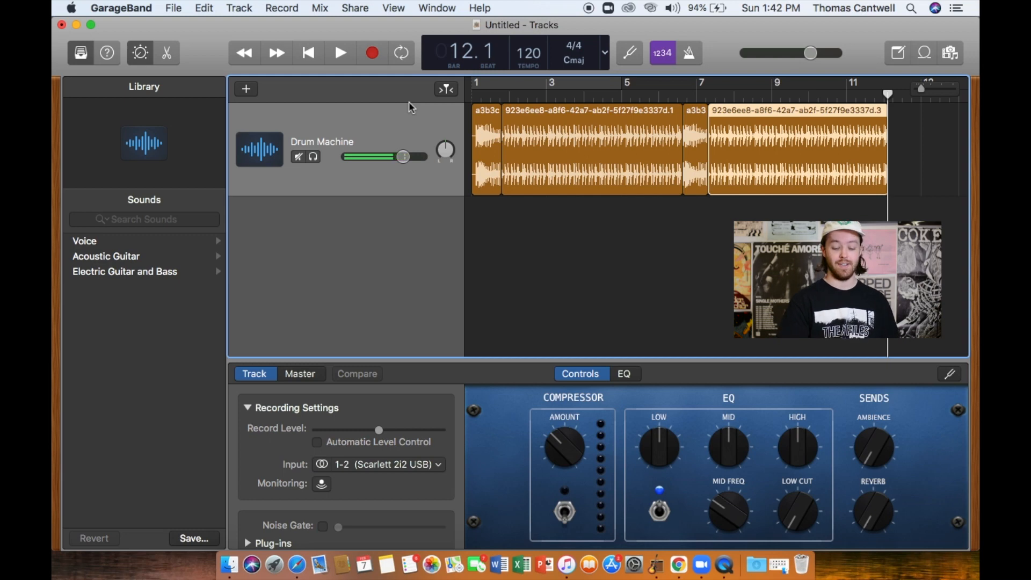
left_click(582, 235)
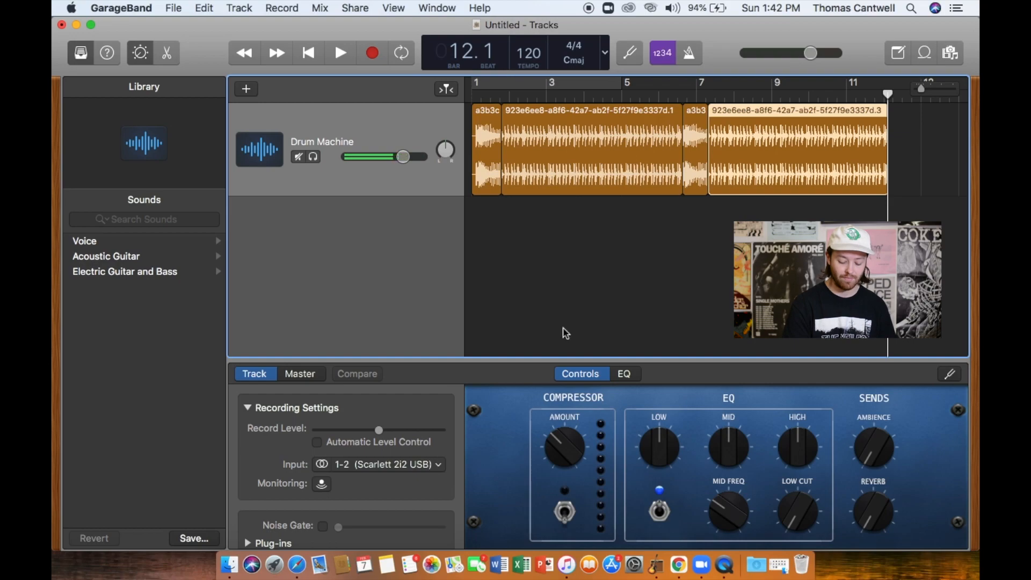
left_click(678, 553)
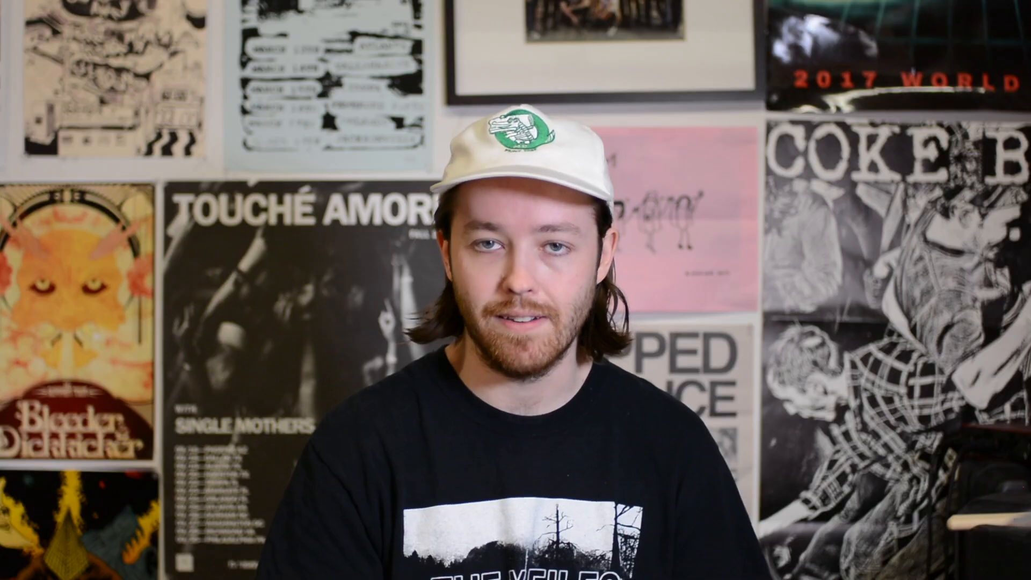